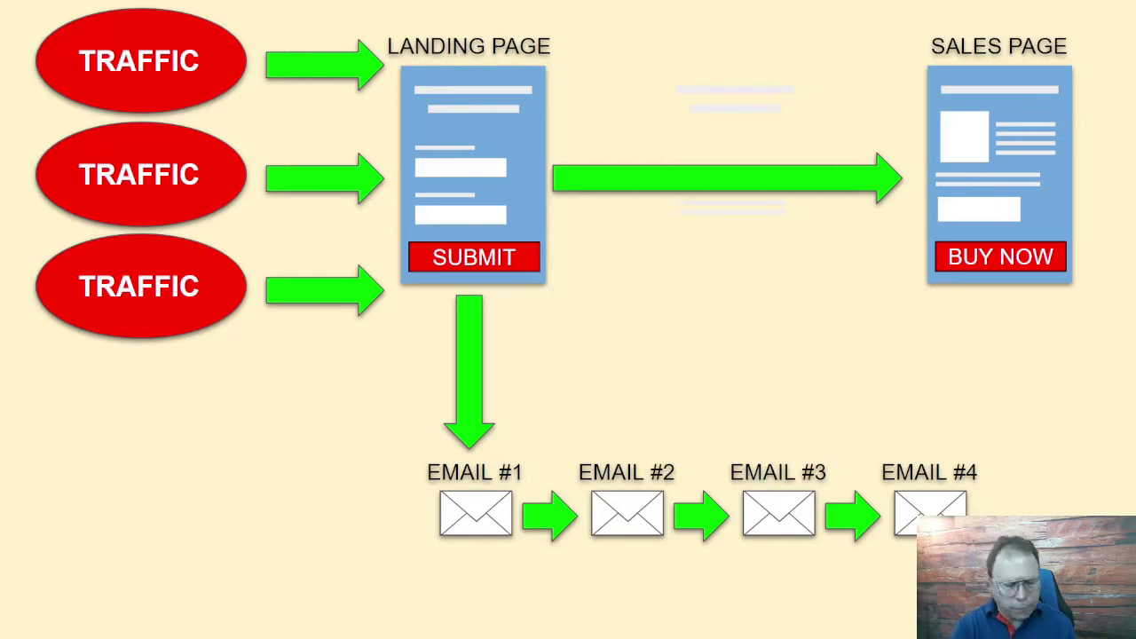
Step: Bring up the AWeber Campaigns page full screen and zoom the browser in two steps
{"action": "key", "text": "alt+Tab"}
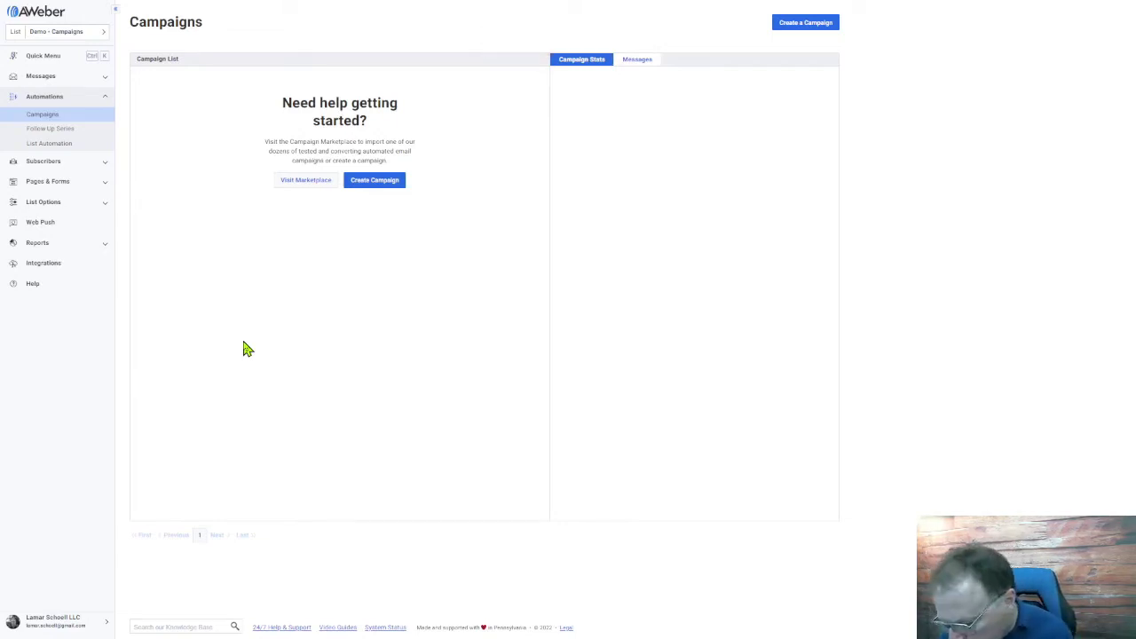
{"action": "key", "text": "ctrl+plus"}
{"action": "key", "text": "ctrl+plus"}
{"action": "key", "text": "ctrl+plus"}
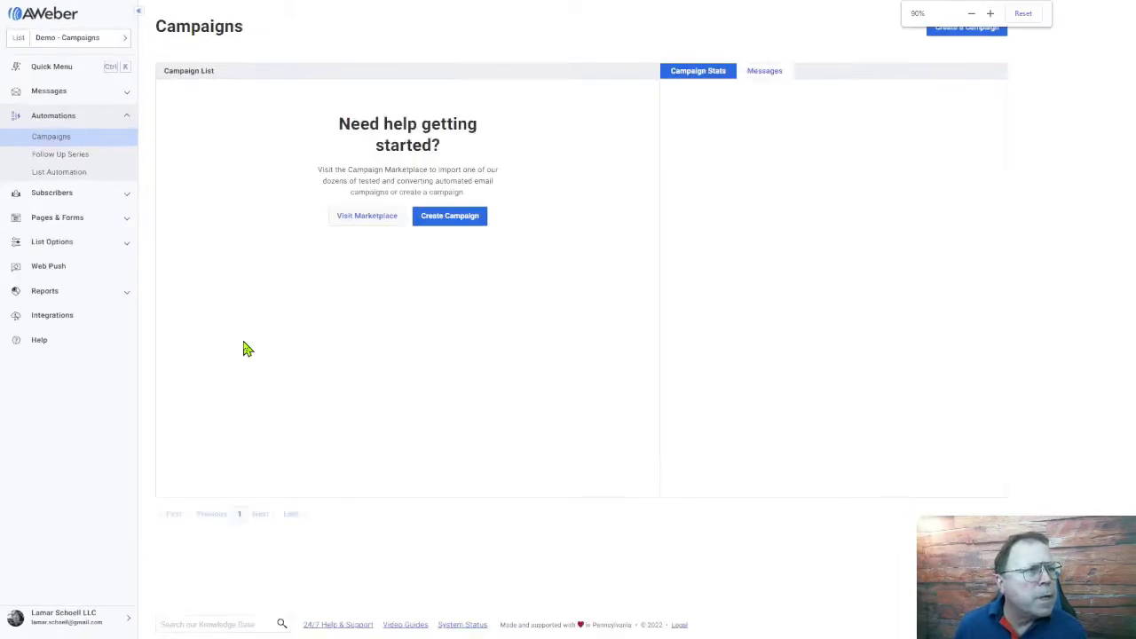
{"action": "key", "text": "ctrl+plus"}
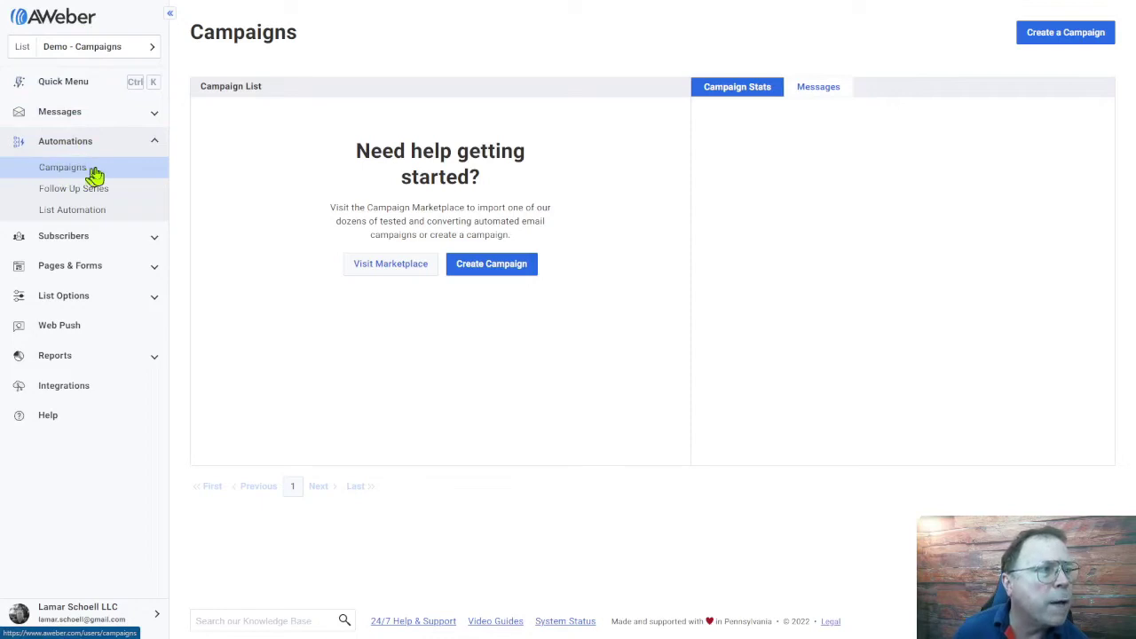
Step: Open the Create campaign dialog showing the campaign templates
{"action": "left_click", "coordinate": [55, 62]}
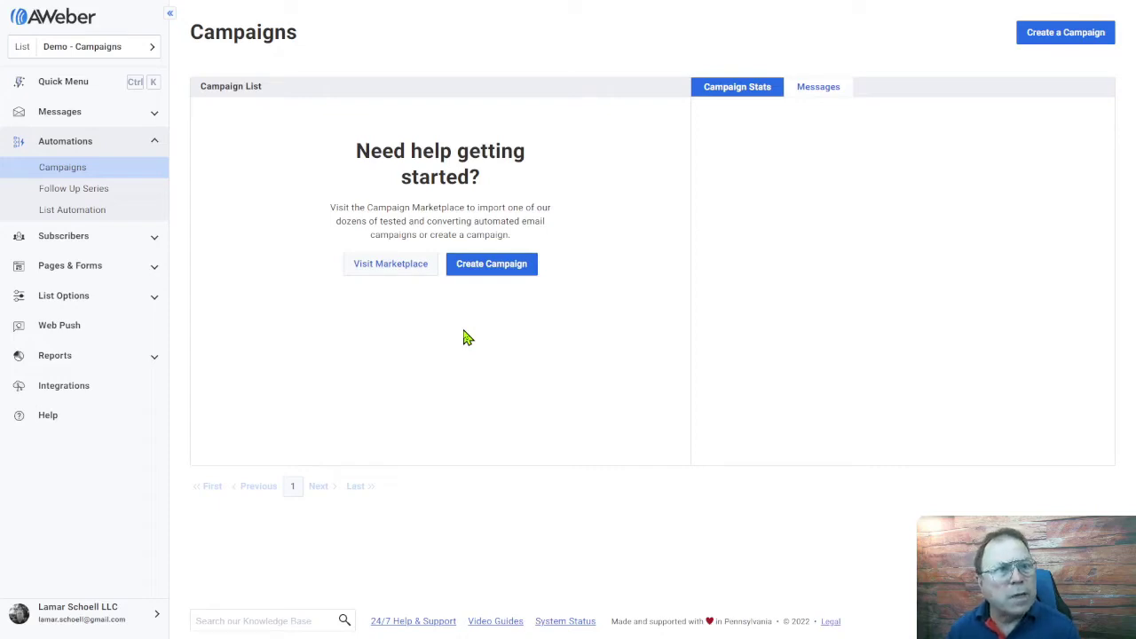
{"action": "left_click", "coordinate": [472, 264]}
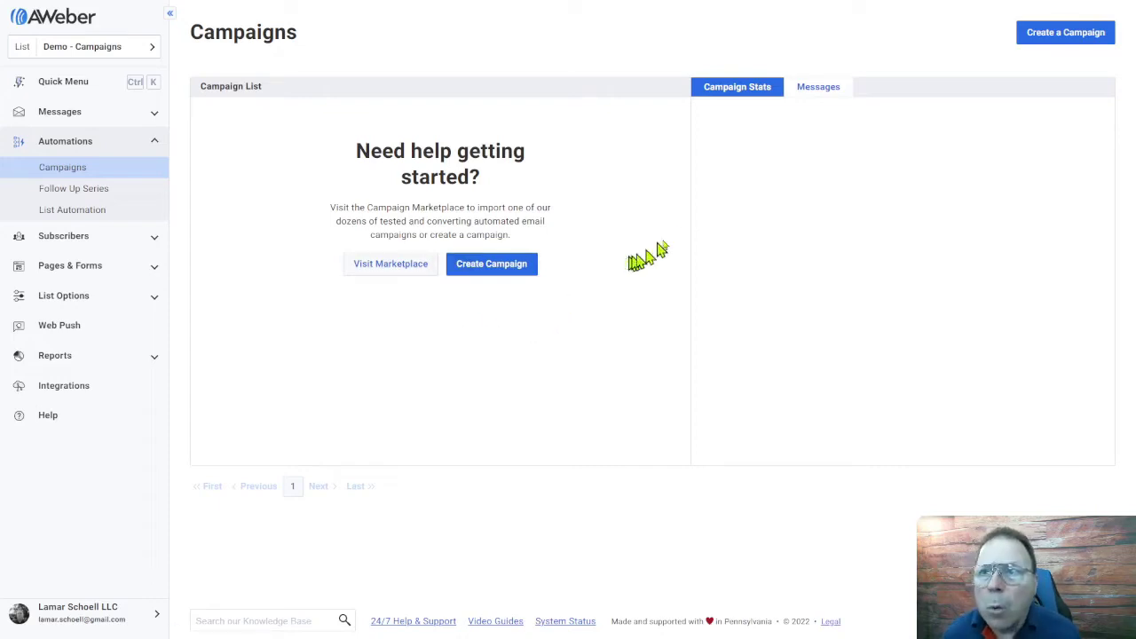
{"action": "left_click", "coordinate": [470, 272]}
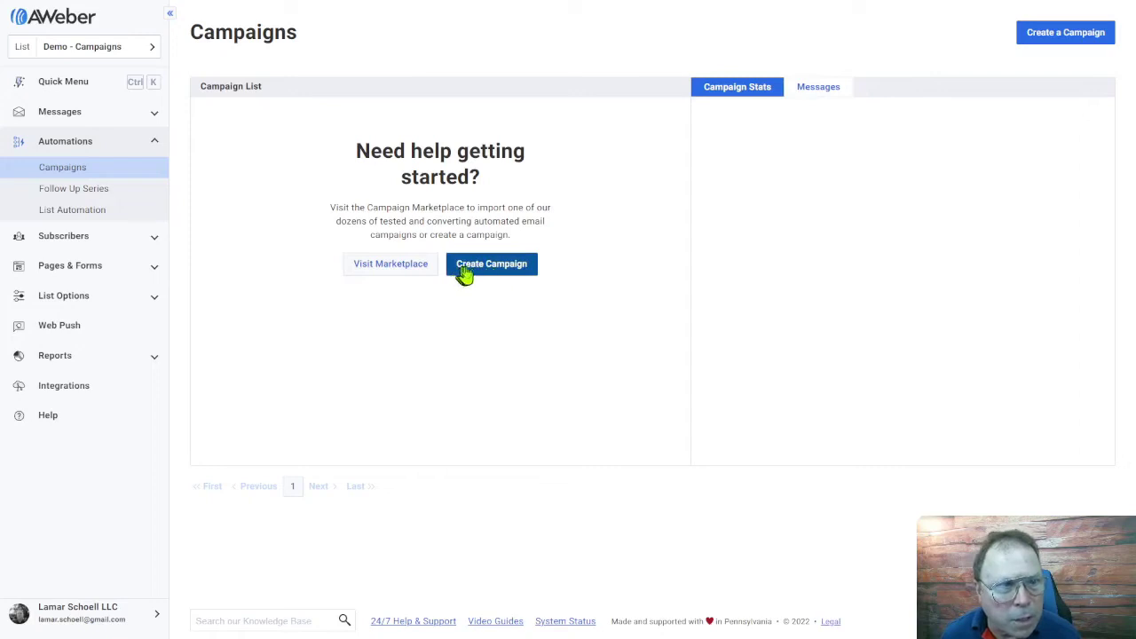
{"action": "left_click", "coordinate": [459, 275]}
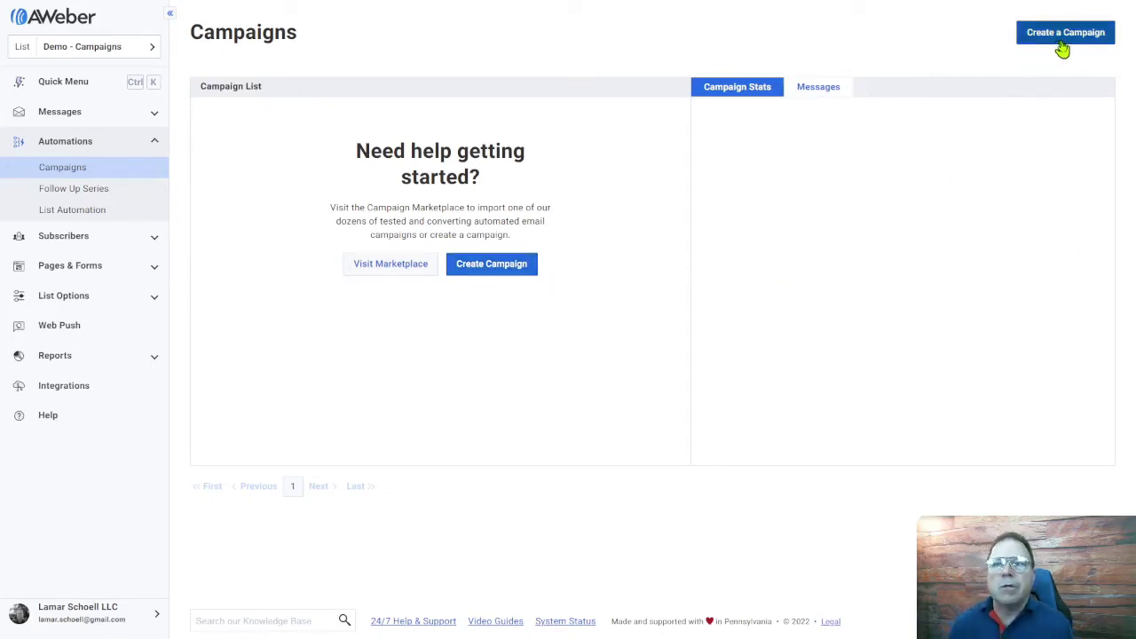
{"action": "left_click", "coordinate": [508, 275]}
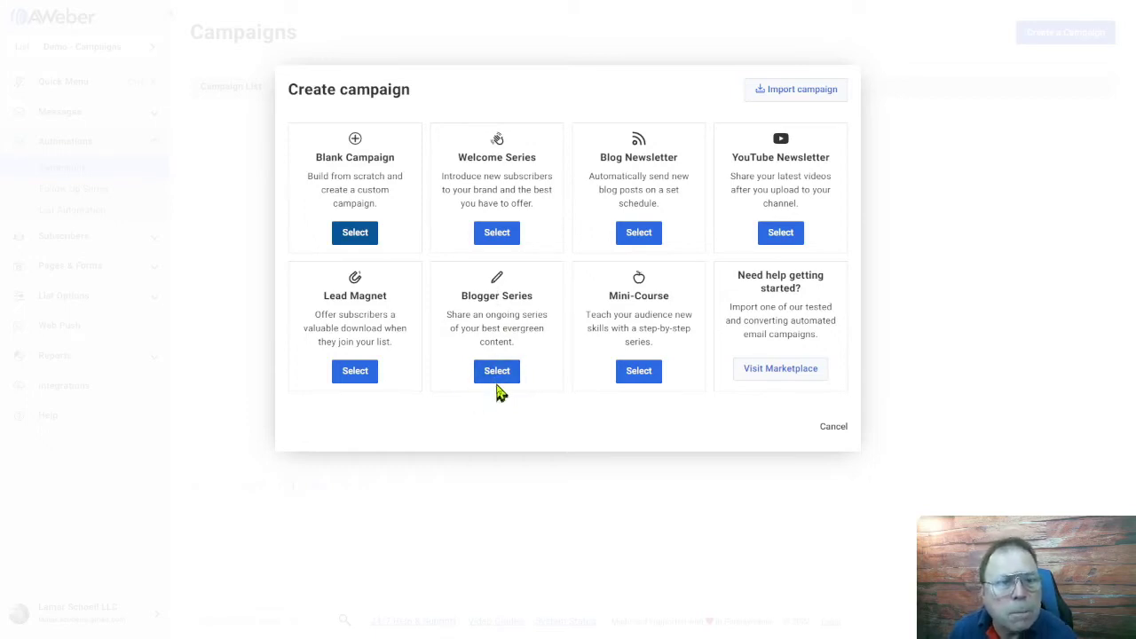
Step: Pick the Blogger Series template and create the campaign under the suggested name 'Template: Blogger Series'
{"action": "left_click", "coordinate": [499, 380]}
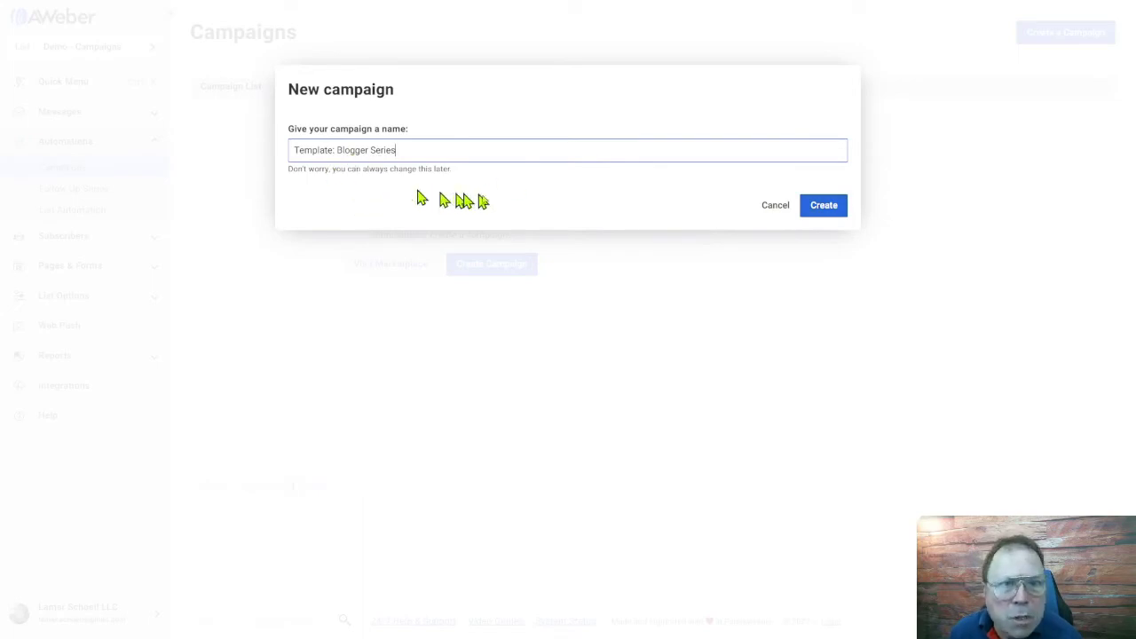
{"action": "left_click", "coordinate": [824, 205]}
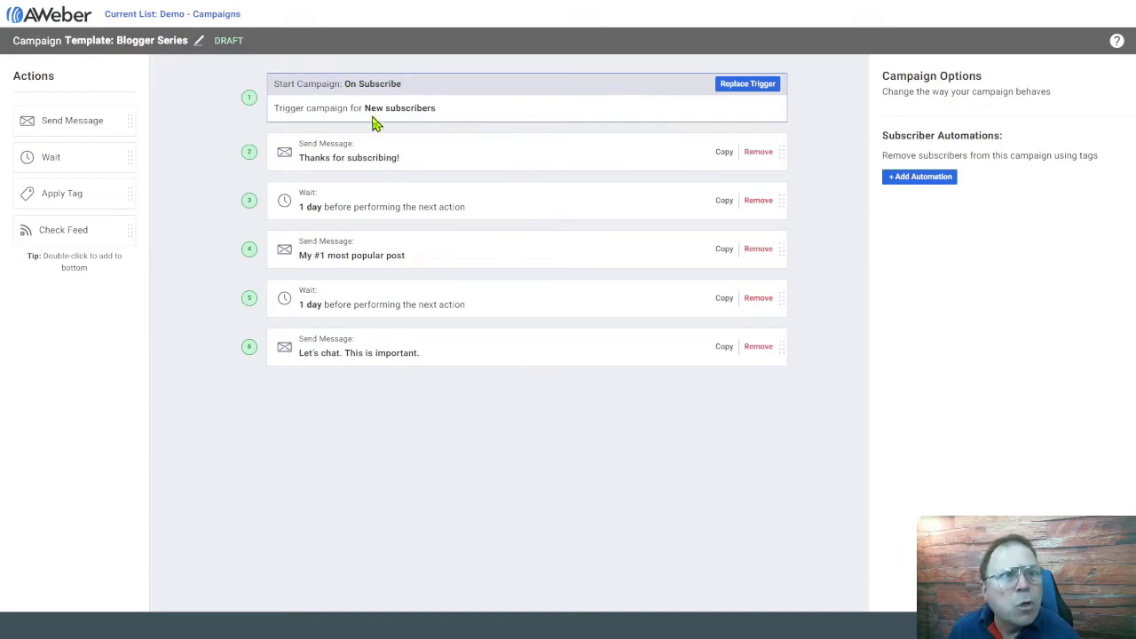
Step: Bring up the options for replacing the campaign's start trigger, such as Tag Applied
{"action": "left_click", "coordinate": [746, 93]}
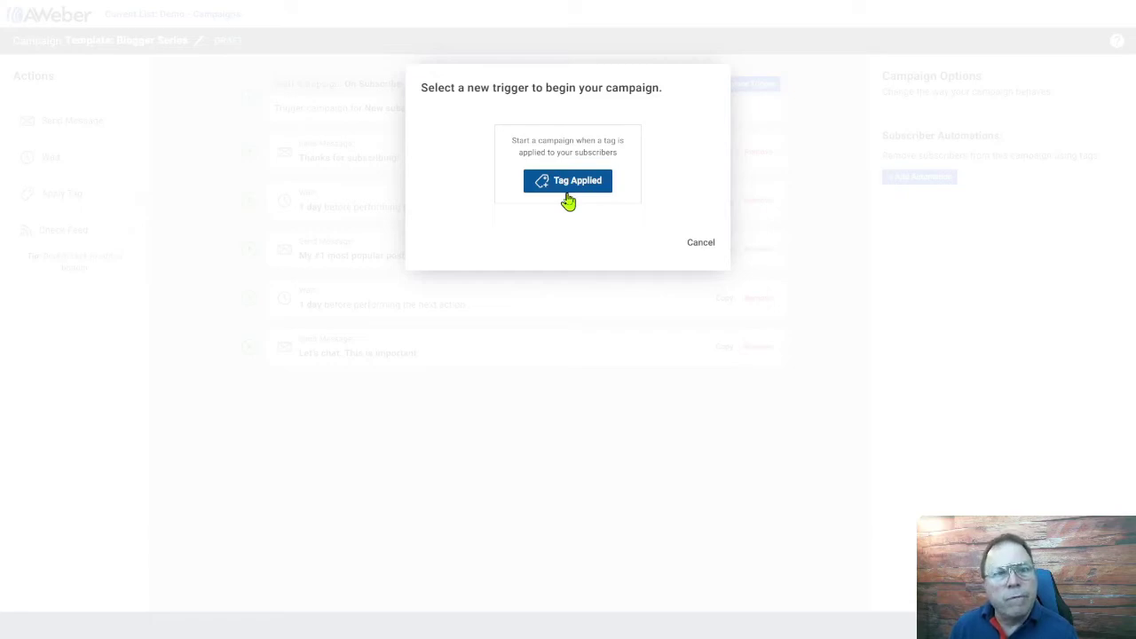
{"action": "left_click", "coordinate": [698, 245]}
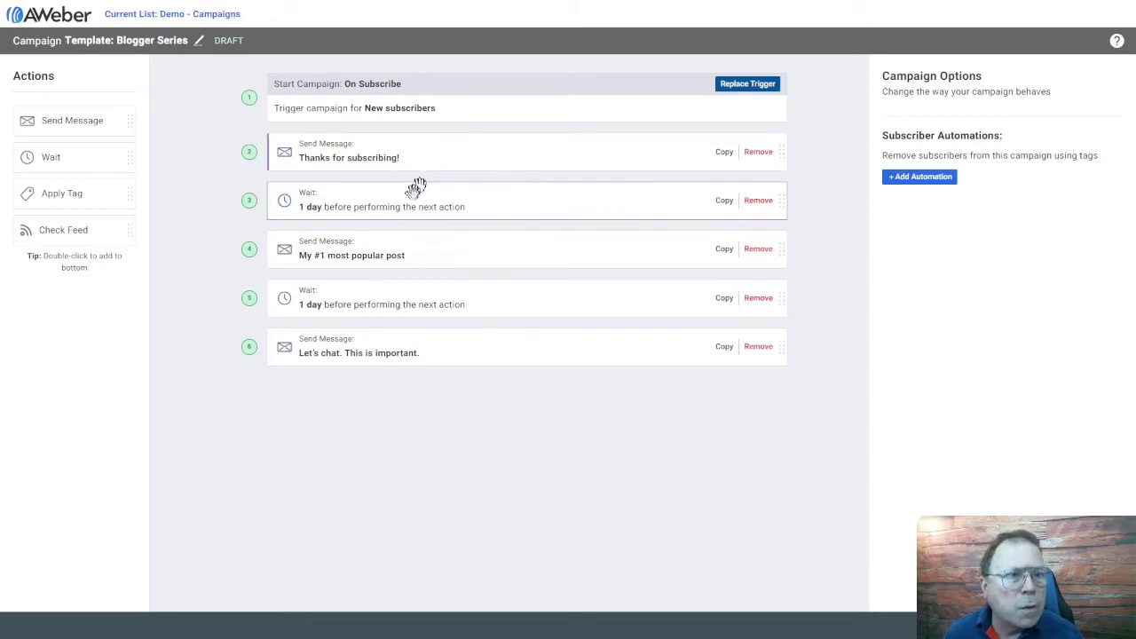
{"action": "left_click", "coordinate": [389, 201]}
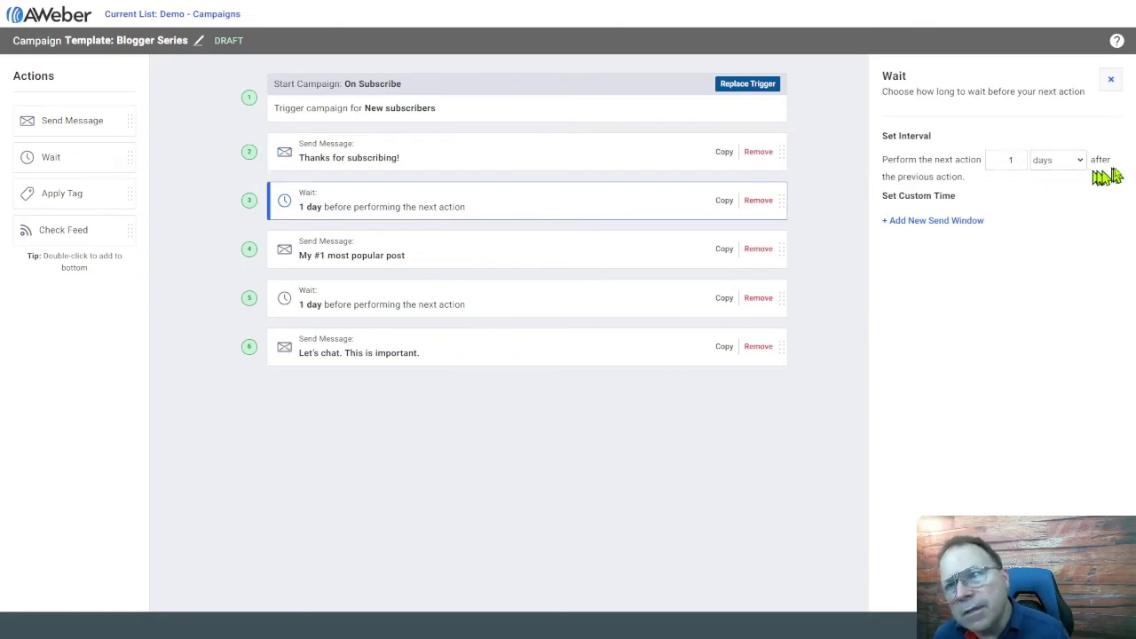
Step: Set the first wait step to 55 minutes
{"action": "left_click", "coordinate": [1081, 165]}
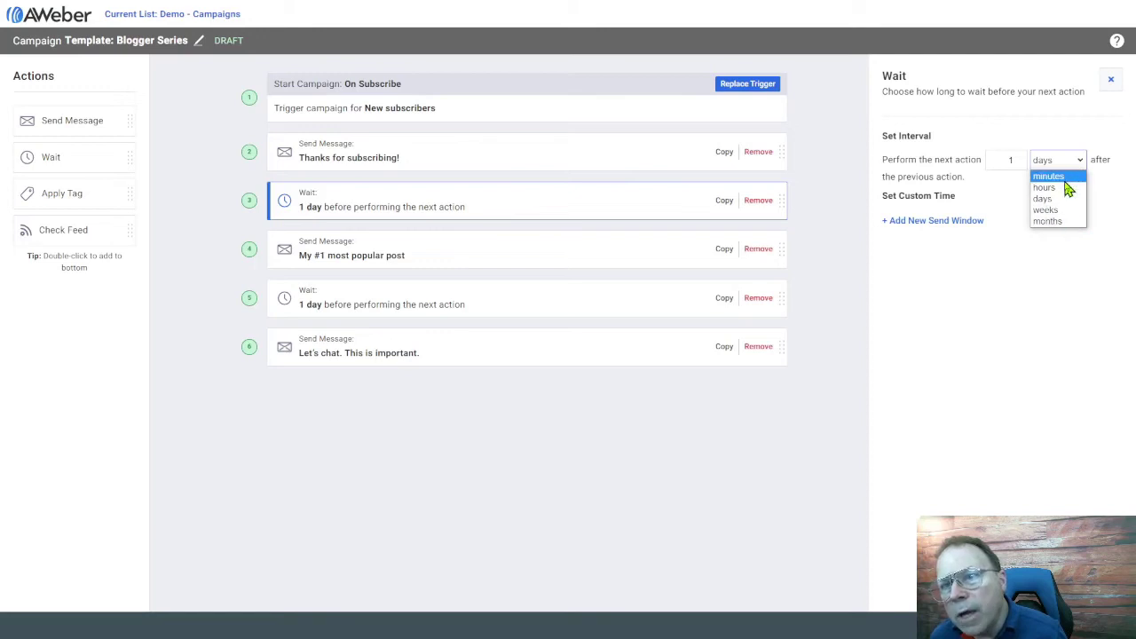
{"action": "left_click", "coordinate": [1061, 176]}
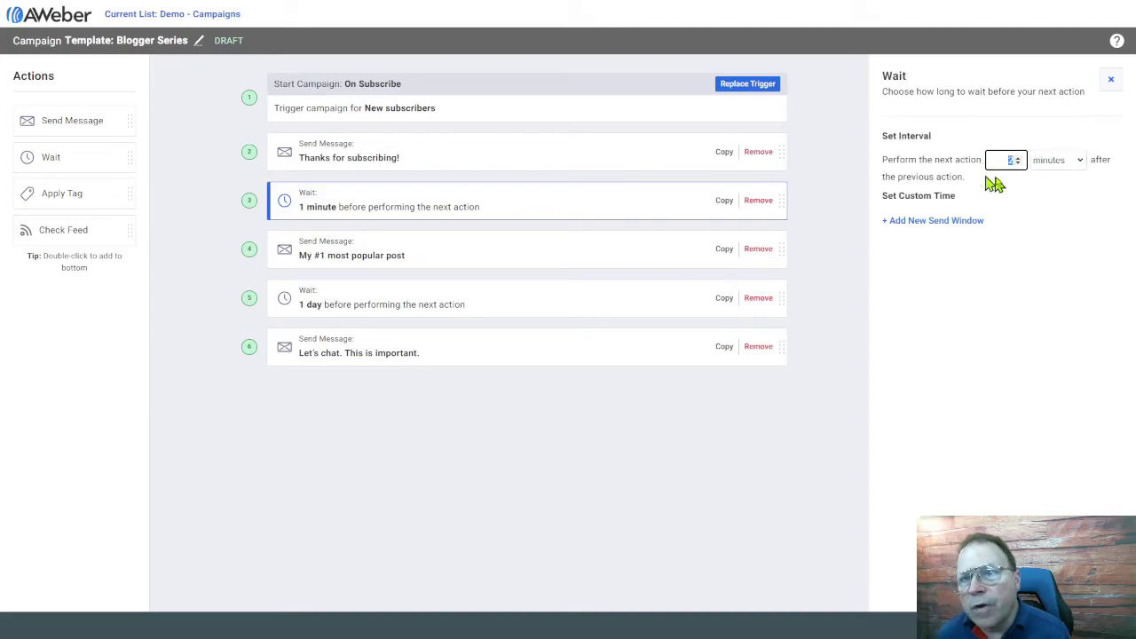
{"action": "double_click", "coordinate": [1010, 161]}
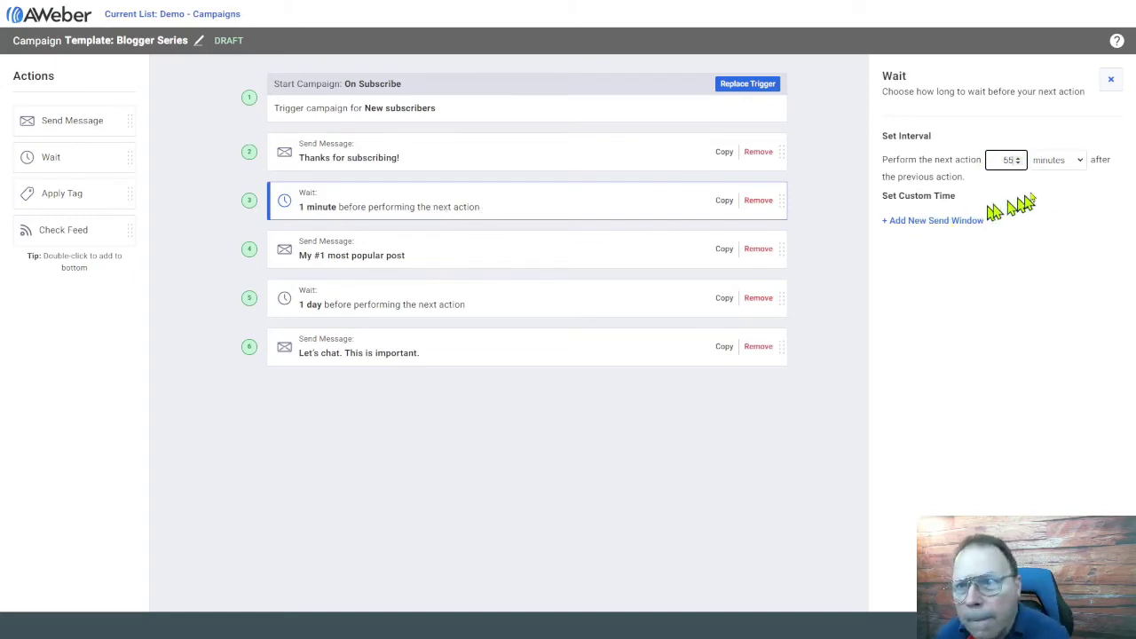
{"action": "left_click", "coordinate": [1030, 214]}
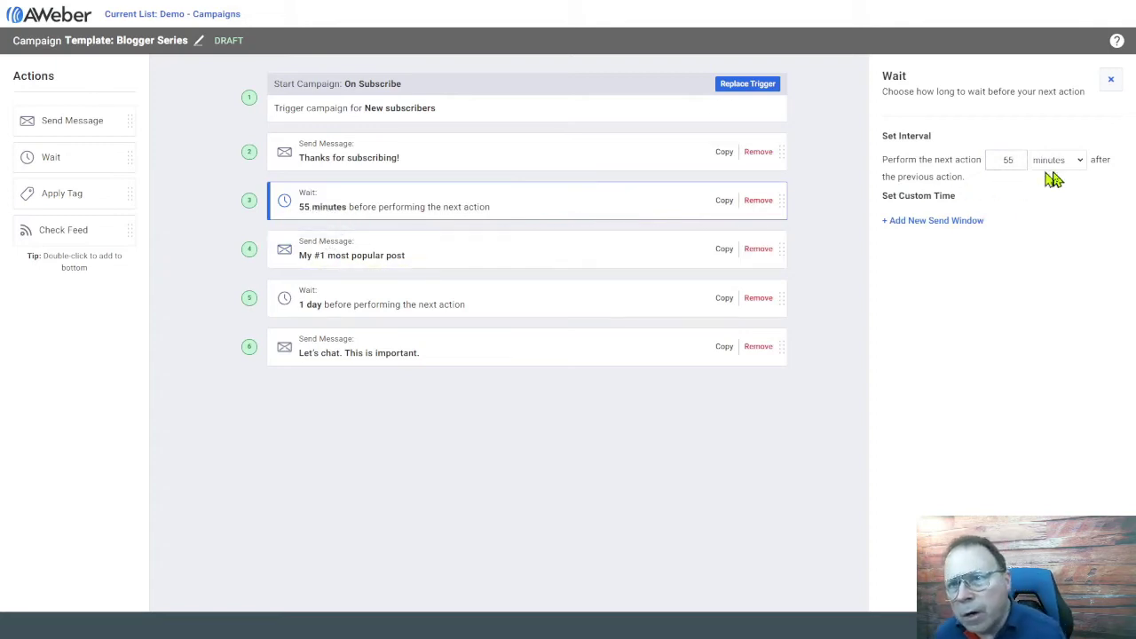
Step: Change the first wait to 3 days and select the Thanks for subscribing! message step
{"action": "left_click", "coordinate": [1081, 166]}
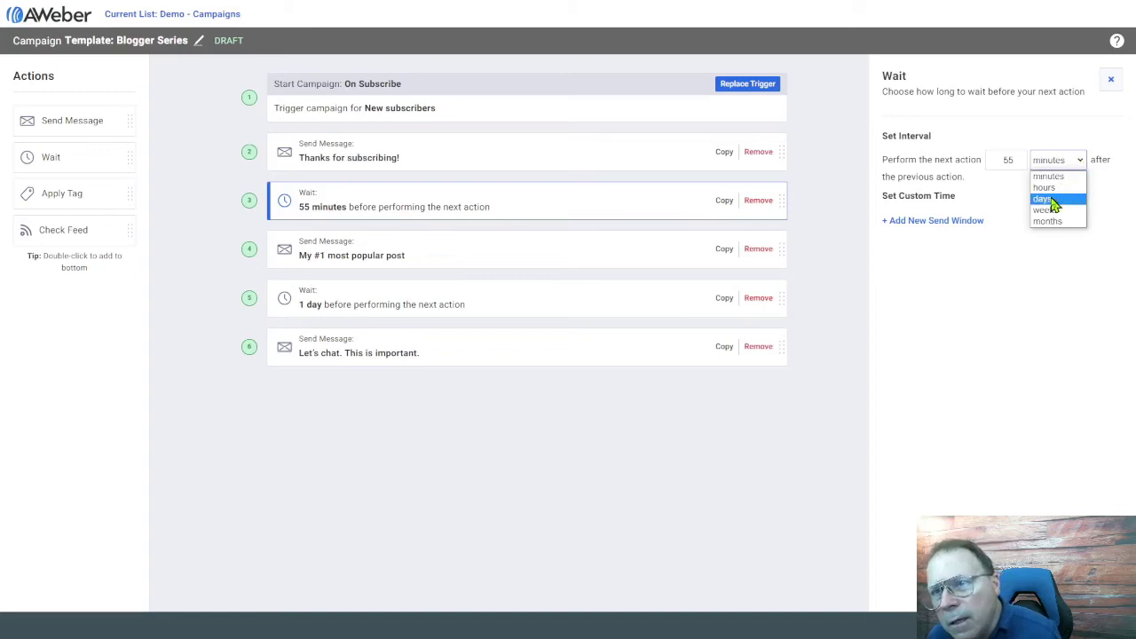
{"action": "left_click", "coordinate": [1061, 199]}
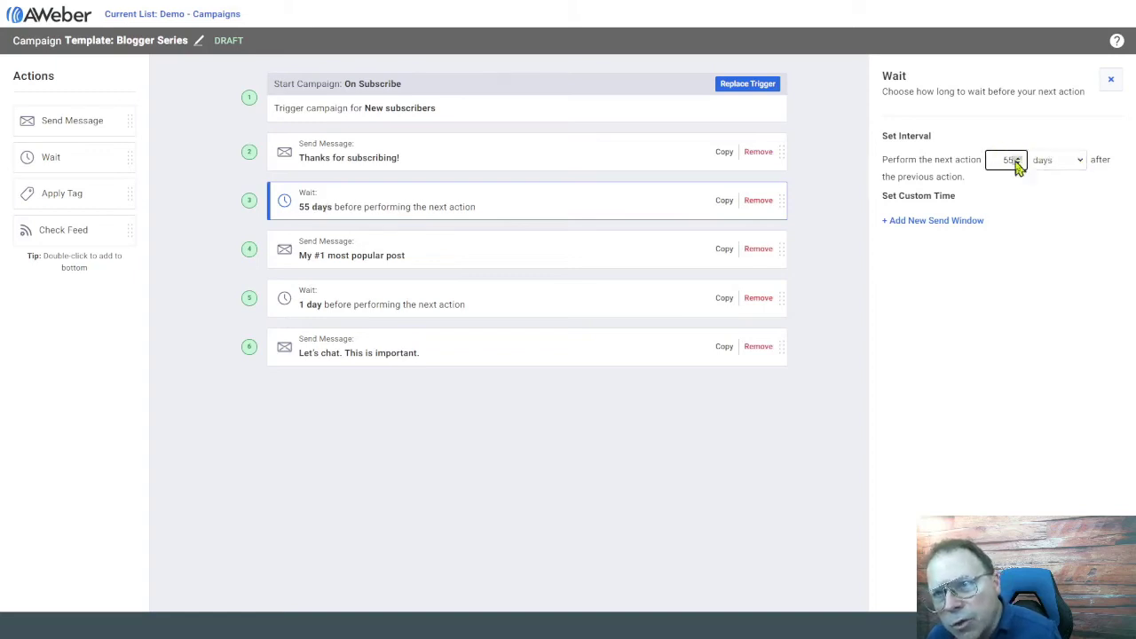
{"action": "double_click", "coordinate": [1010, 160]}
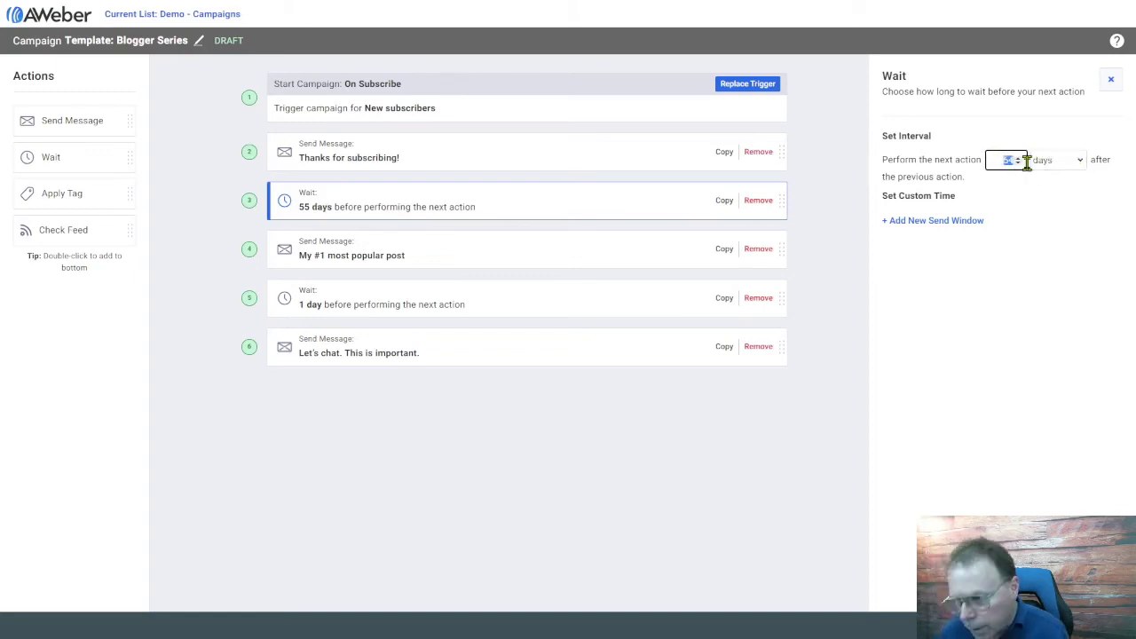
{"action": "left_click", "coordinate": [1021, 244]}
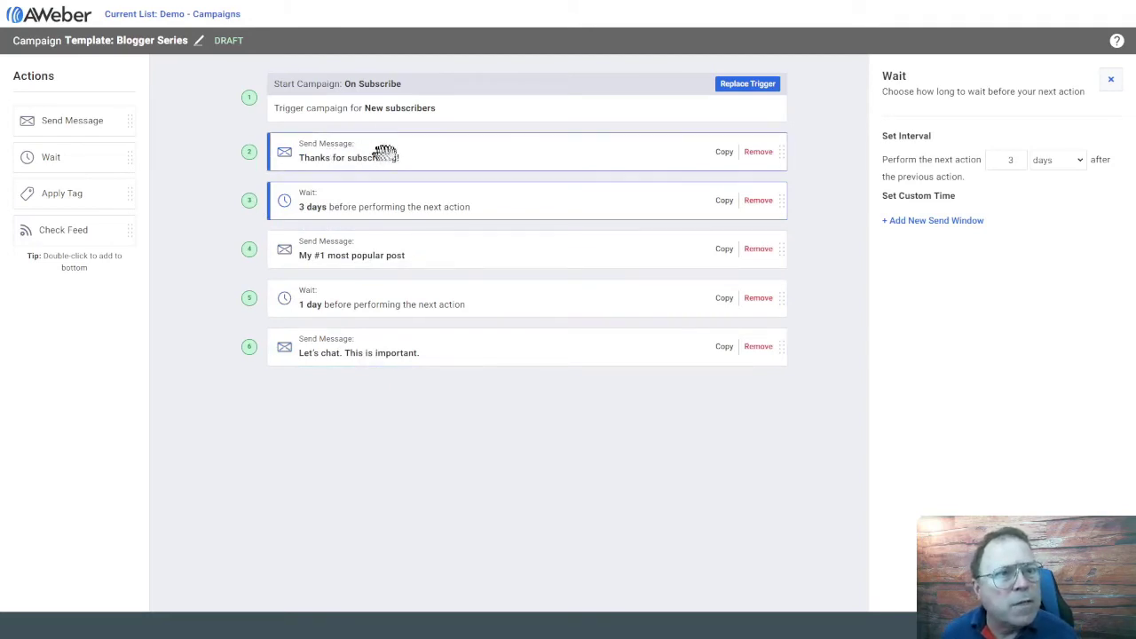
{"action": "left_click", "coordinate": [441, 158]}
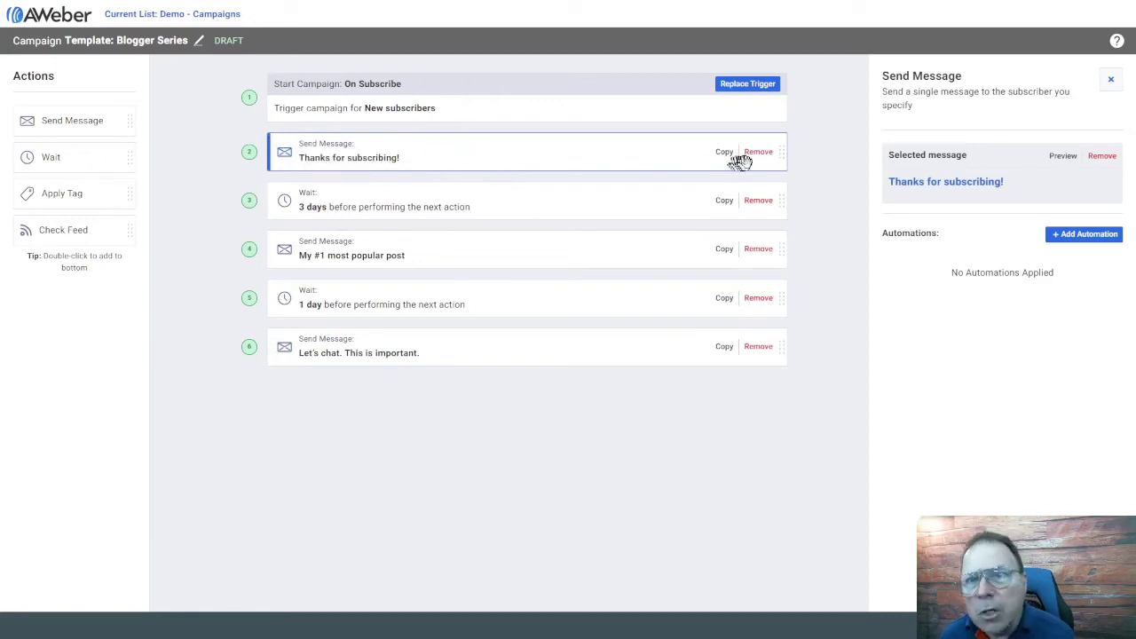
Step: Review the Thanks for subscribing! email's welcome text in the editor, then return to the campaign
{"action": "left_click", "coordinate": [912, 182]}
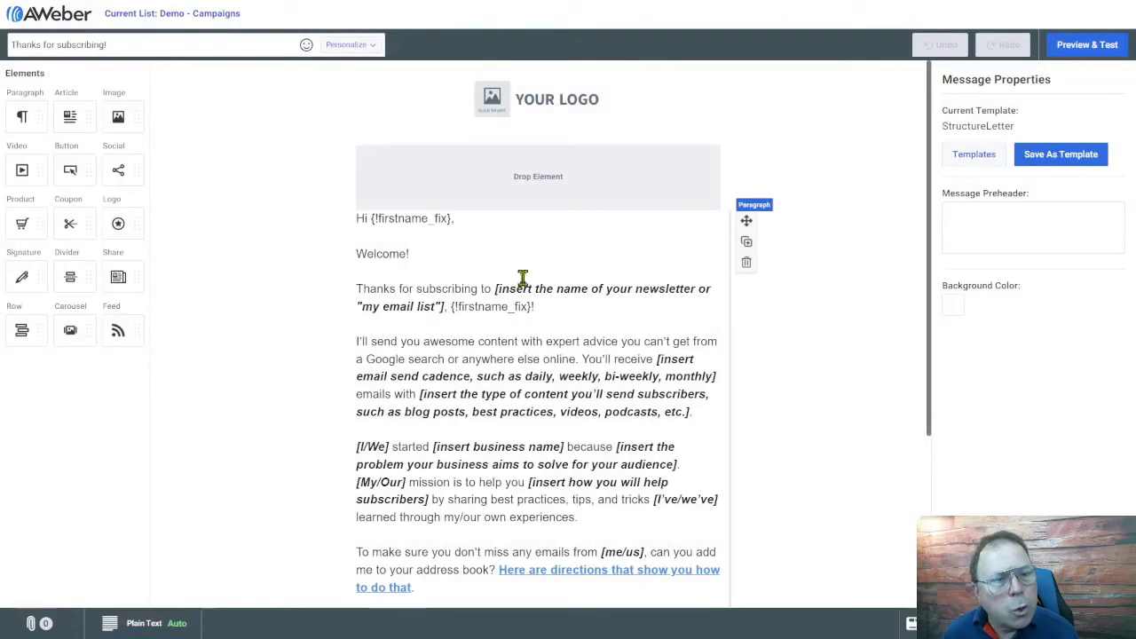
{"action": "scroll", "coordinate": [523, 278], "scroll_direction": "down", "scroll_amount": 5}
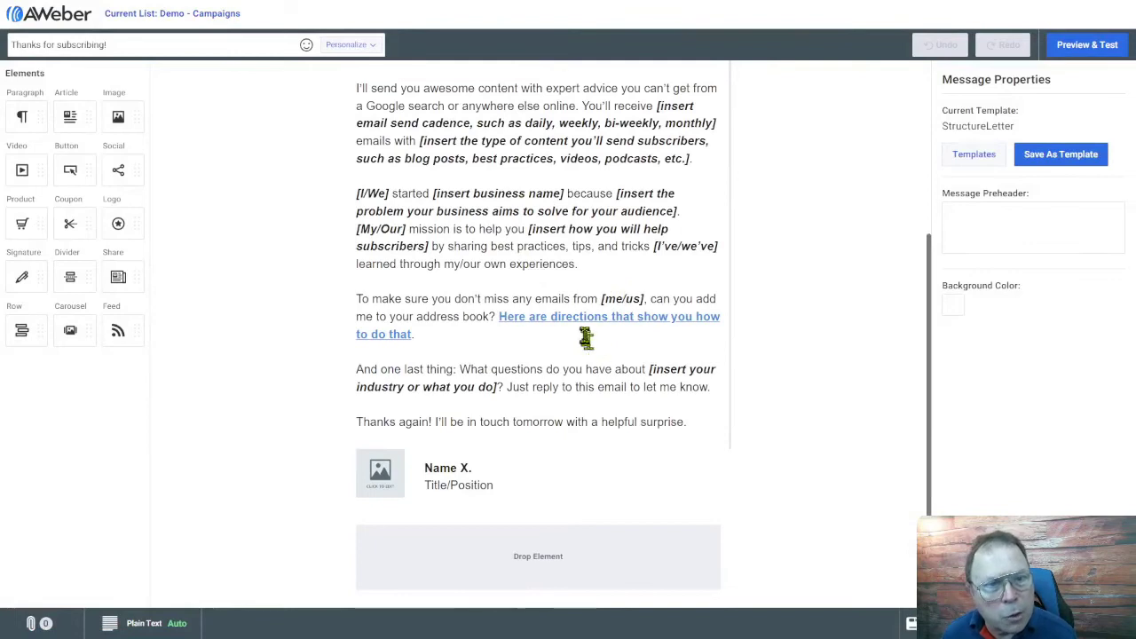
{"action": "scroll", "coordinate": [586, 327], "scroll_direction": "up", "scroll_amount": 5}
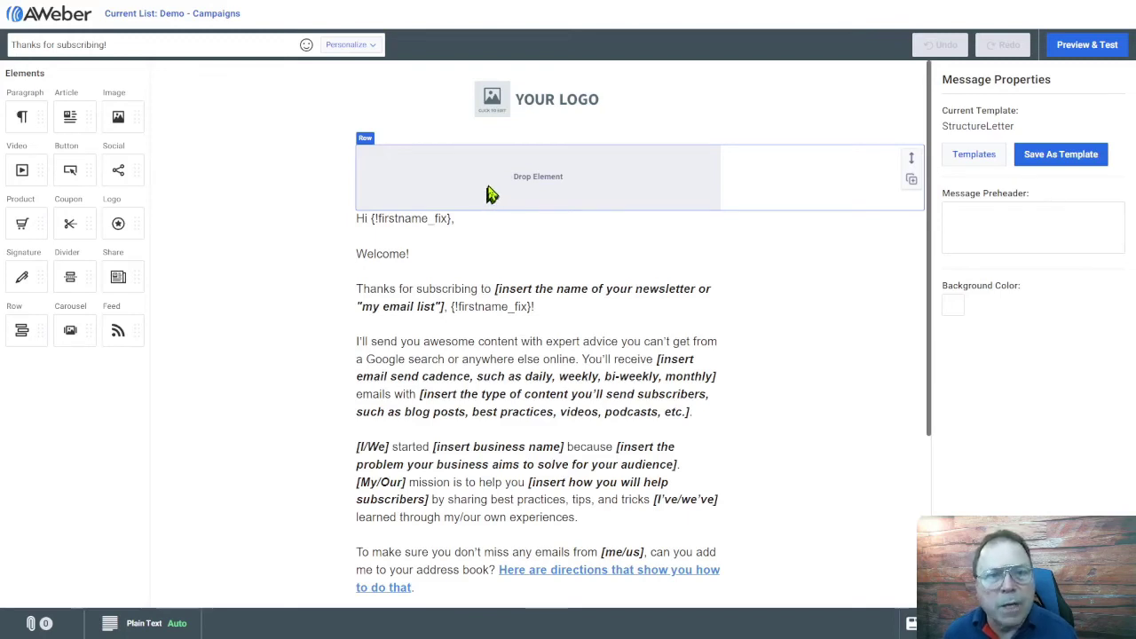
{"action": "scroll", "coordinate": [489, 192], "scroll_direction": "down", "scroll_amount": 3}
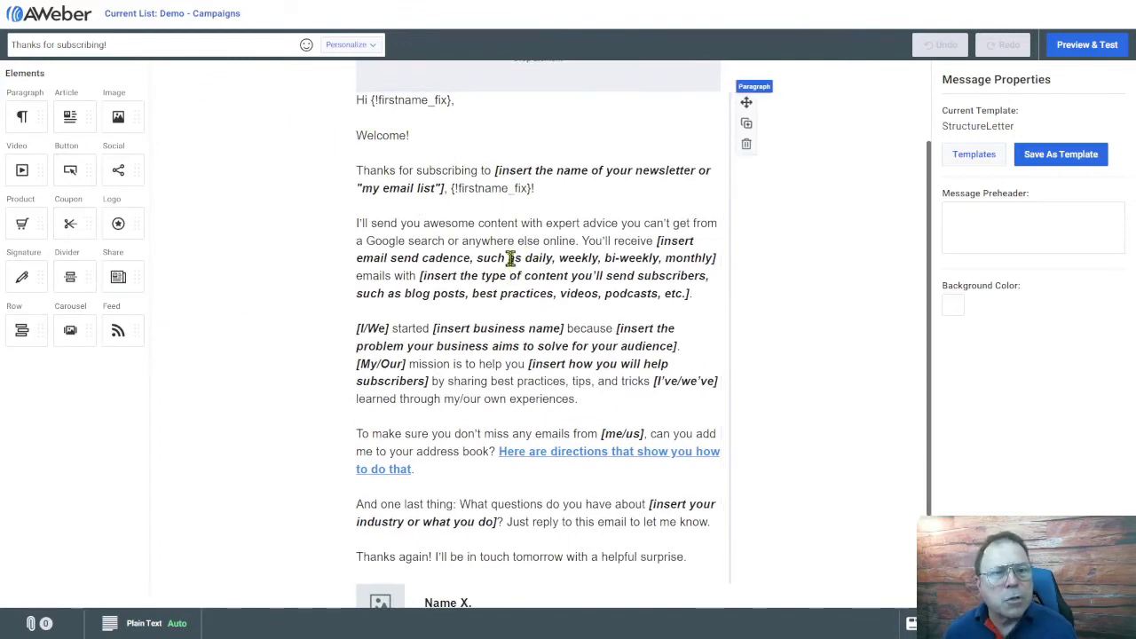
{"action": "scroll", "coordinate": [512, 258], "scroll_direction": "down", "scroll_amount": 2}
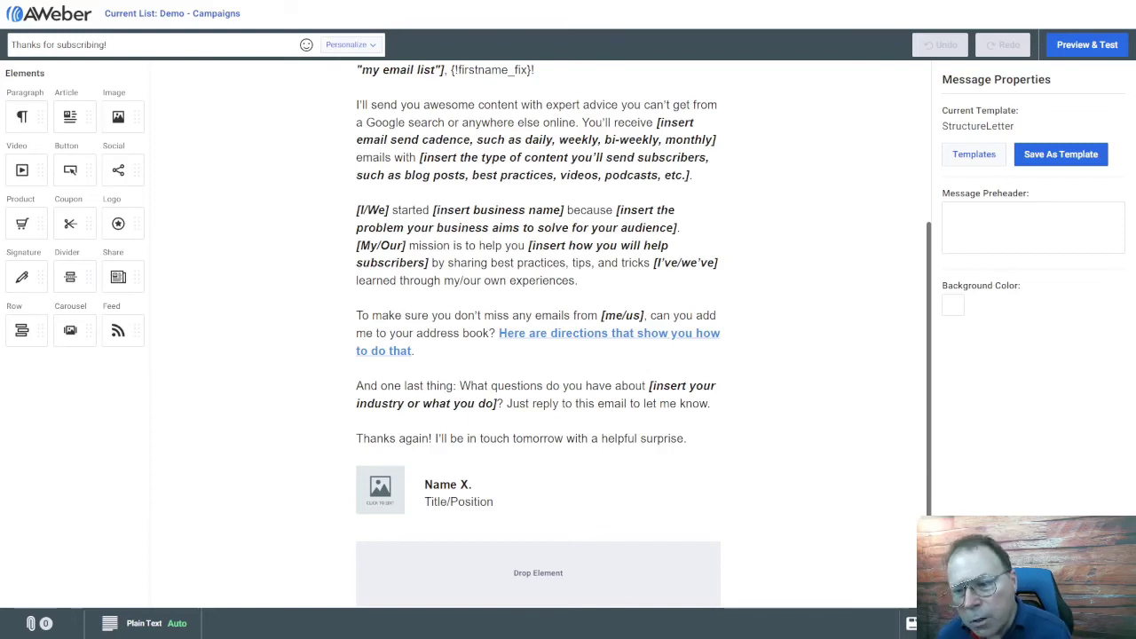
{"action": "left_click", "coordinate": [1048, 623]}
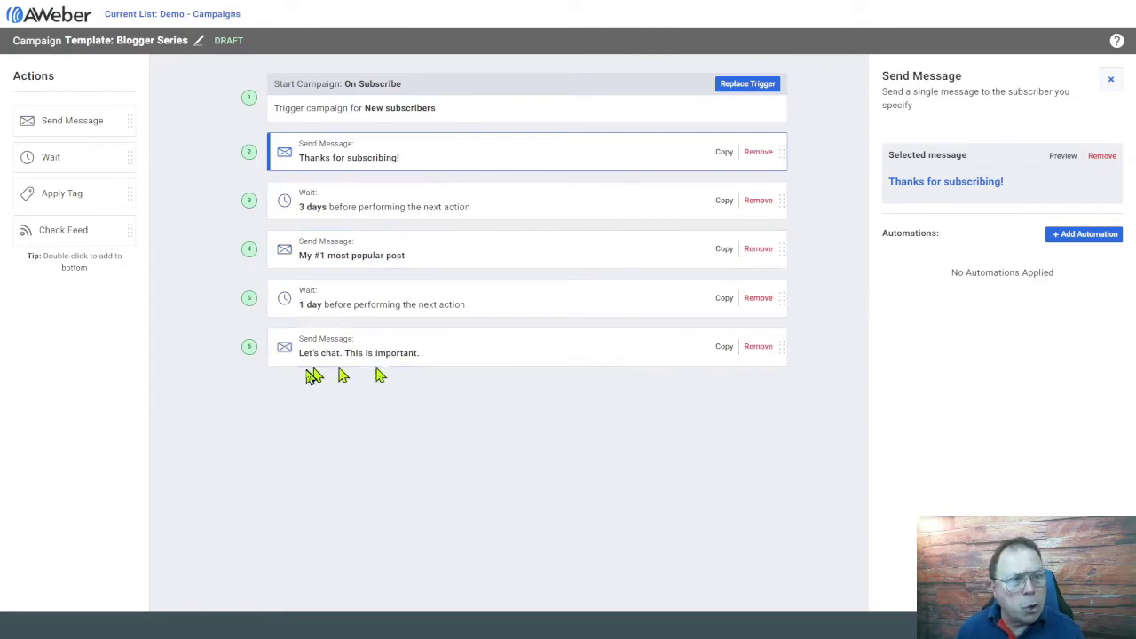
Step: Select the final message step, Let's chat. This is important., to view its settings
{"action": "left_click", "coordinate": [457, 353]}
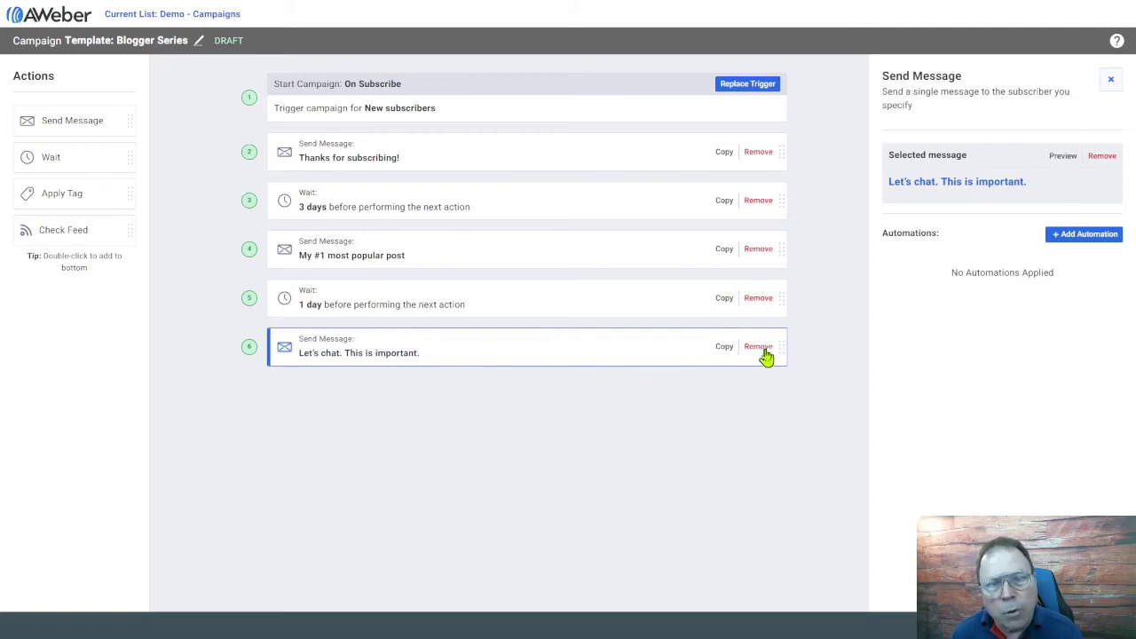
Step: Delete the My #1 most popular post message and the 3-day wait step
{"action": "left_click", "coordinate": [549, 261]}
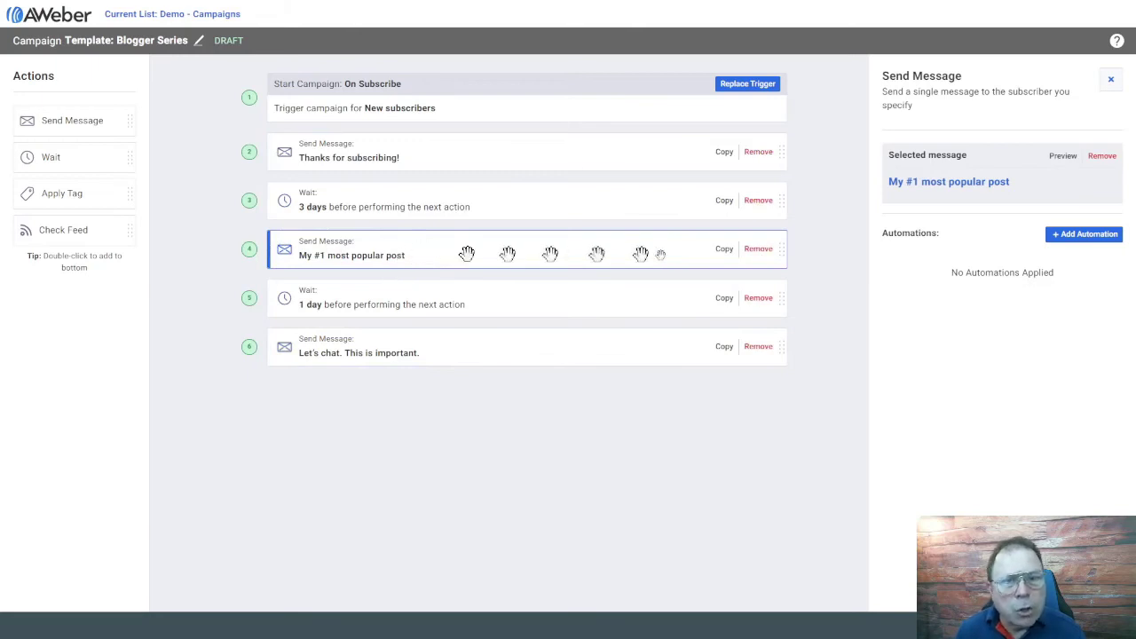
{"action": "left_click", "coordinate": [759, 248]}
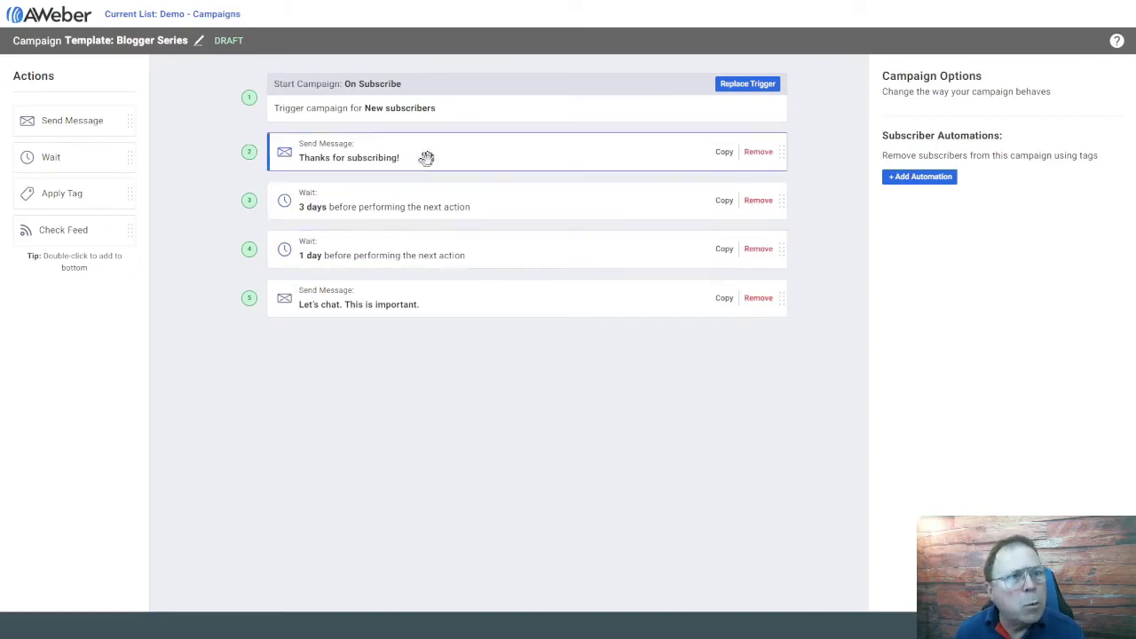
{"action": "left_click", "coordinate": [762, 202]}
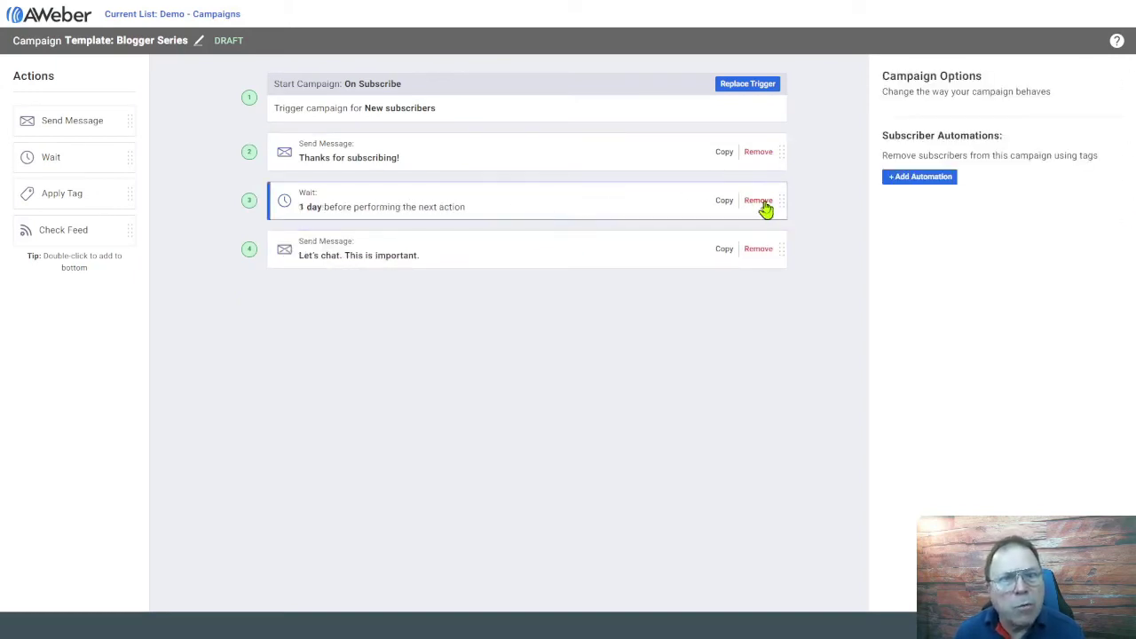
{"action": "left_click", "coordinate": [326, 213]}
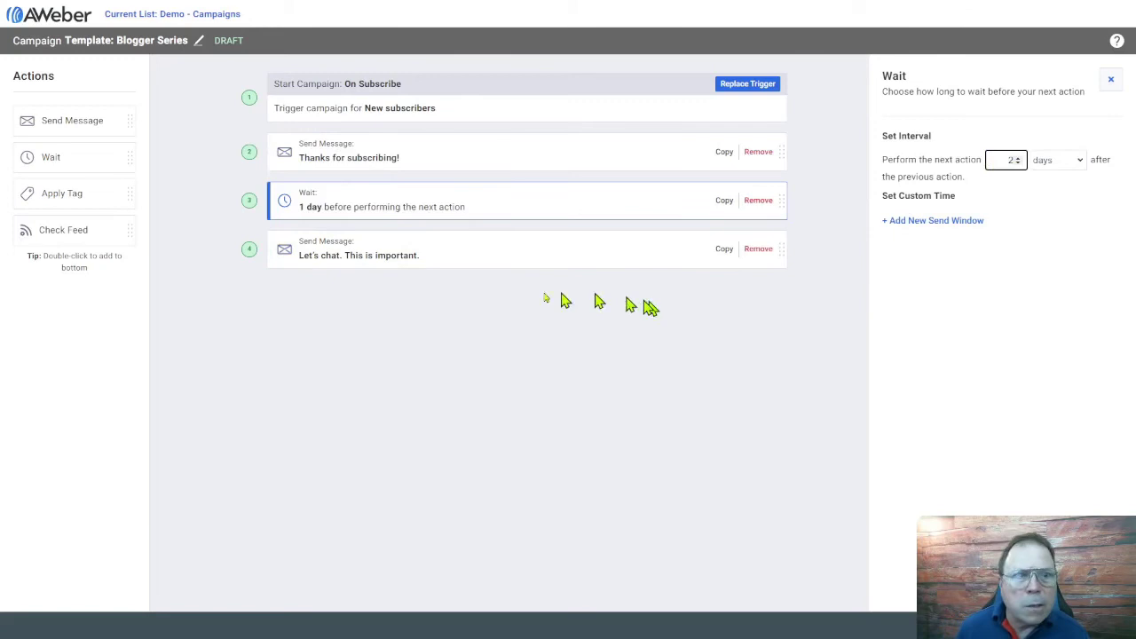
Step: Make the remaining wait 2 days and close its settings
{"action": "left_click", "coordinate": [477, 359]}
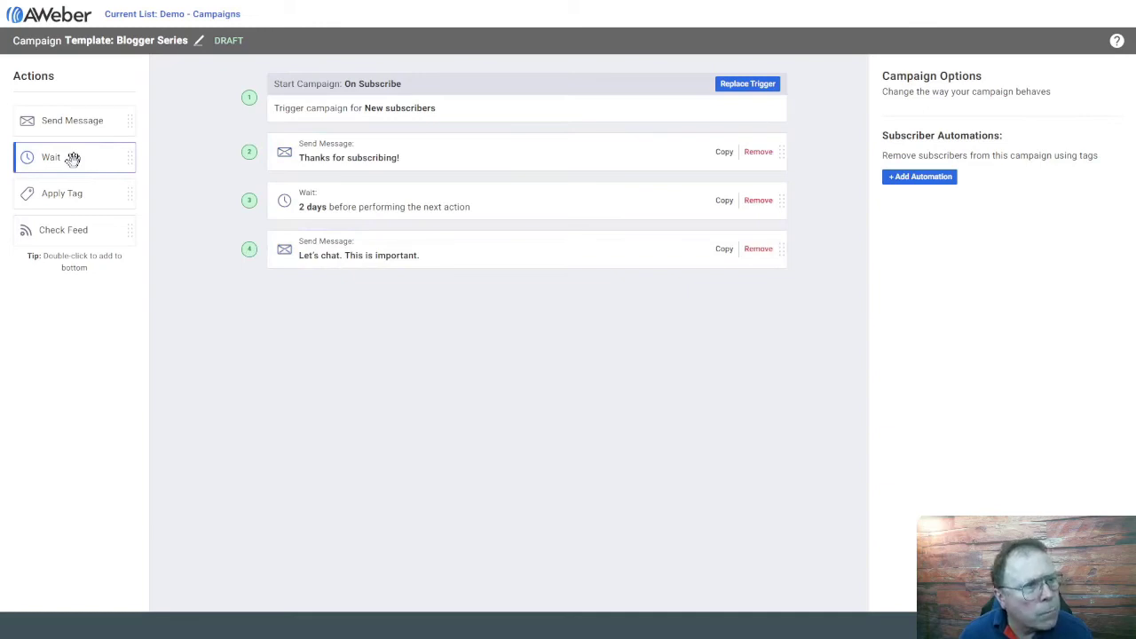
Step: Add a 1-day wait and a new Send Message step after Let's chat. This is important
{"action": "left_click_drag", "start_coordinate": [73, 157], "coordinate": [325, 293]}
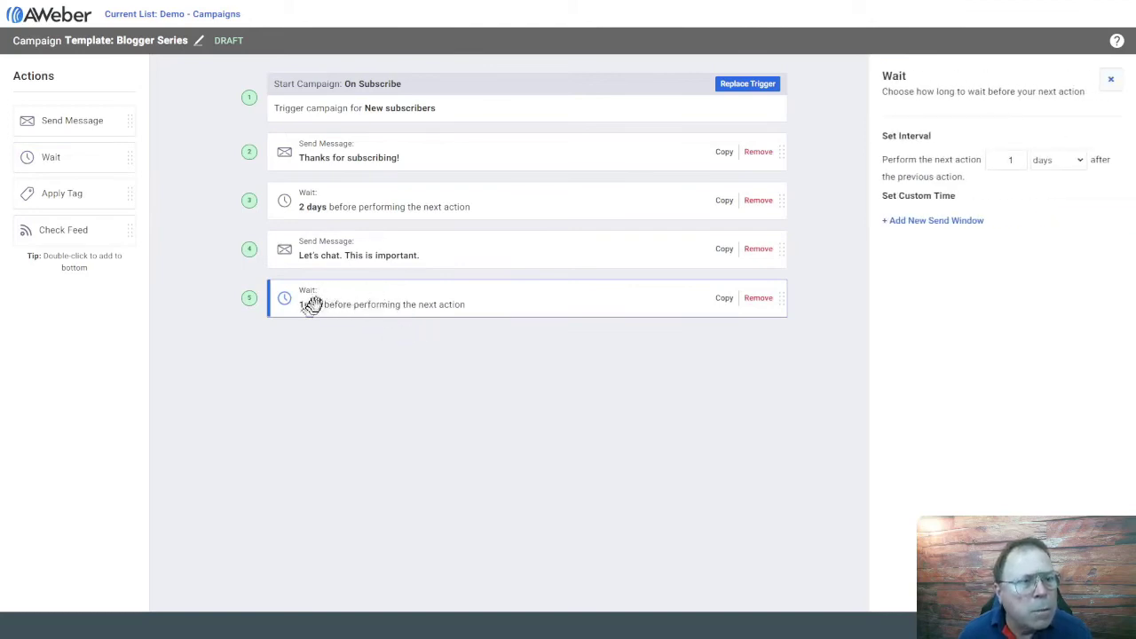
{"action": "left_click_drag", "start_coordinate": [329, 299], "coordinate": [342, 148]}
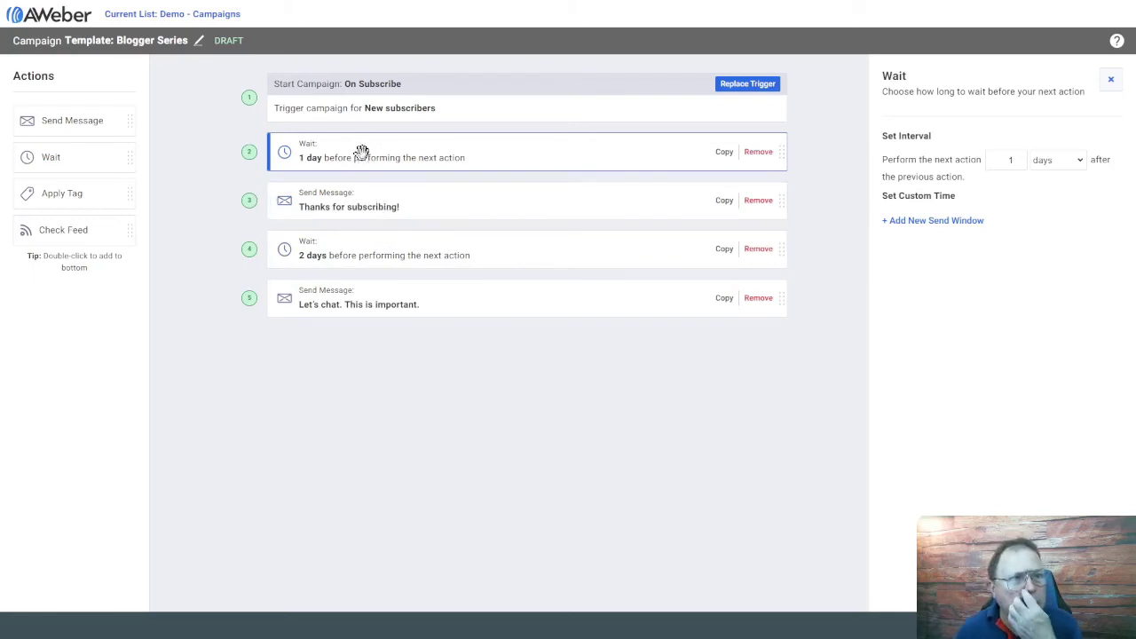
{"action": "left_click_drag", "start_coordinate": [362, 149], "coordinate": [373, 304]}
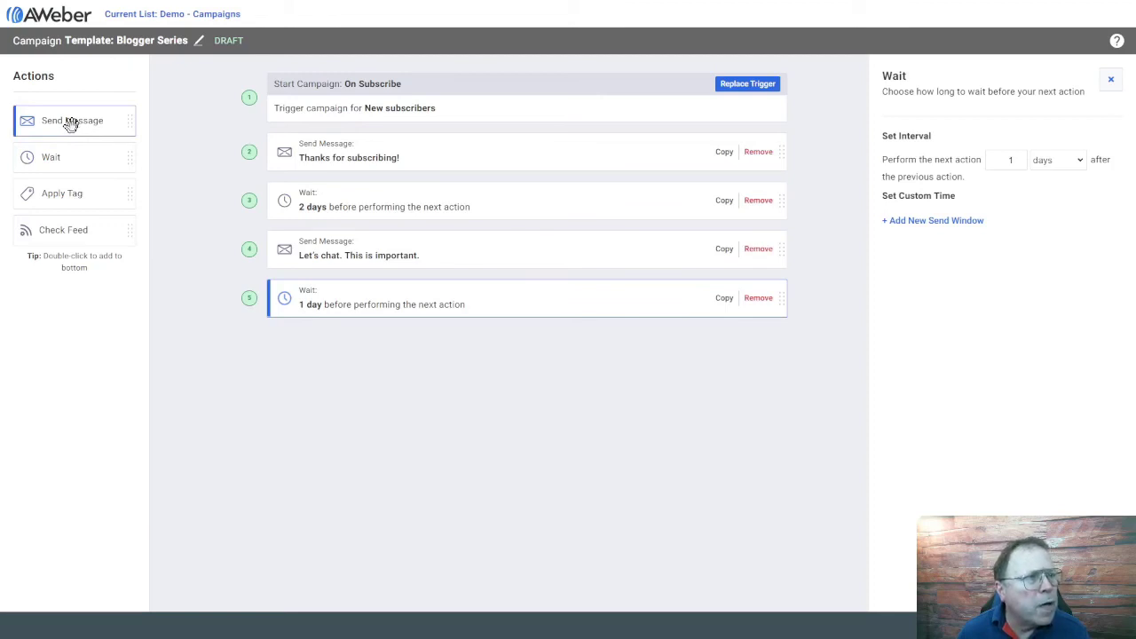
{"action": "left_click_drag", "start_coordinate": [71, 124], "coordinate": [357, 381]}
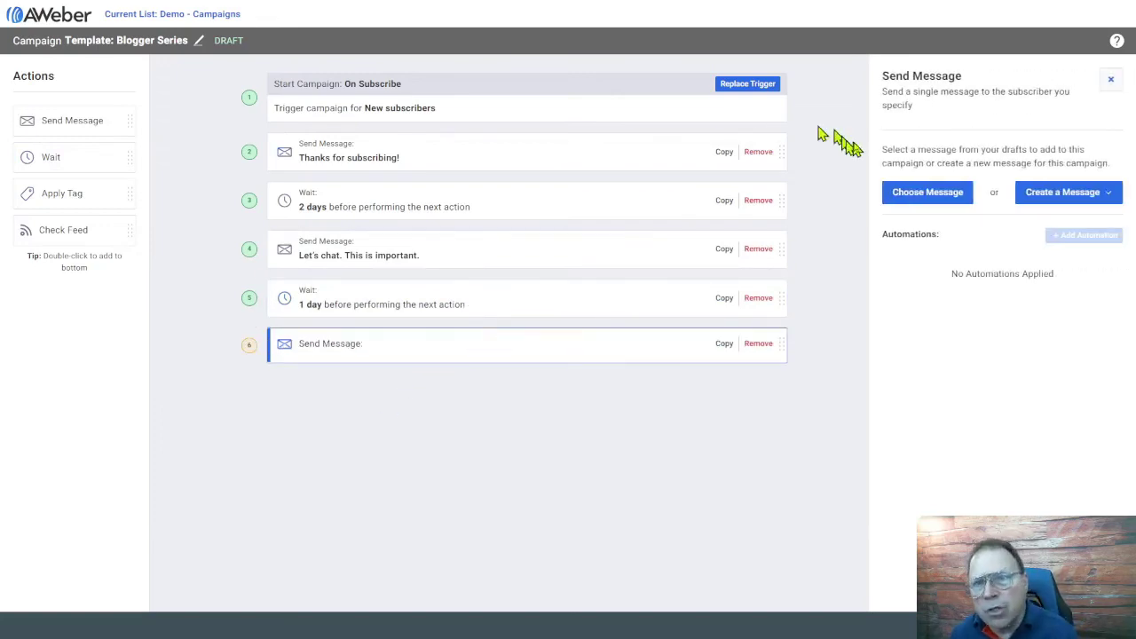
Step: Start the new message in the drag-and-drop editor, then go back to the campaign workflow
{"action": "left_click", "coordinate": [1066, 207]}
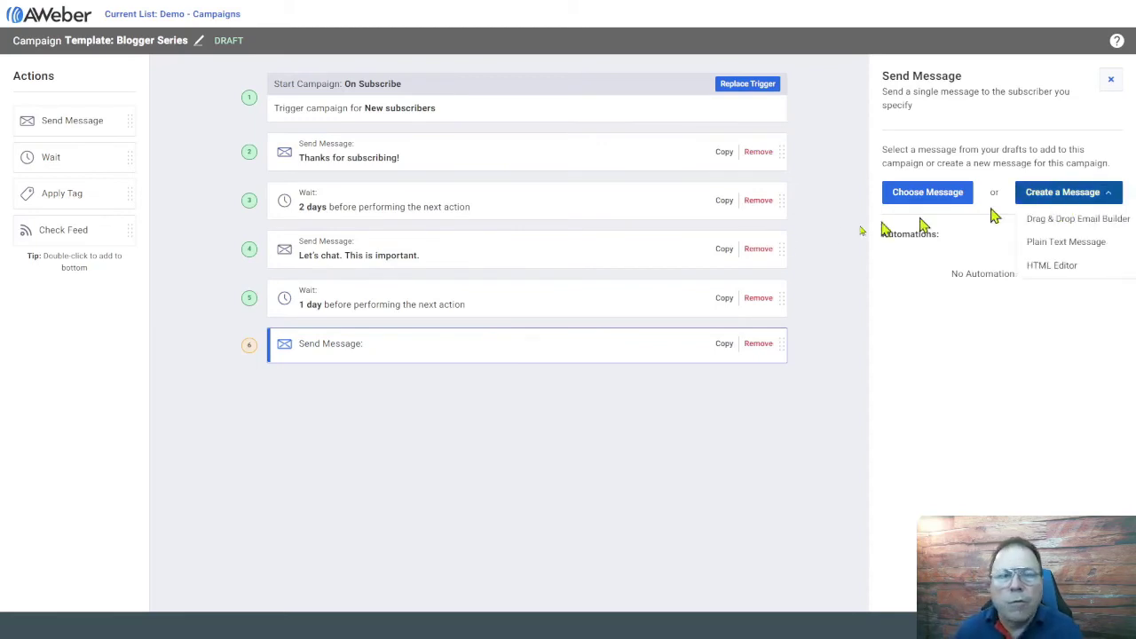
{"action": "left_click", "coordinate": [1062, 224]}
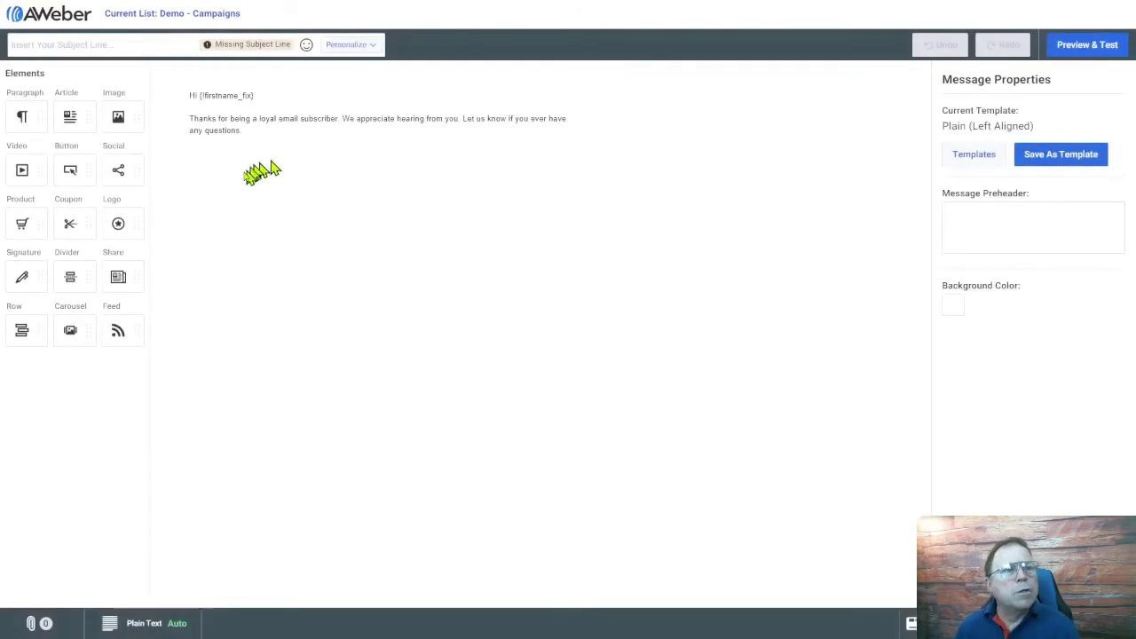
{"action": "mouse_move", "coordinate": [231, 157]}
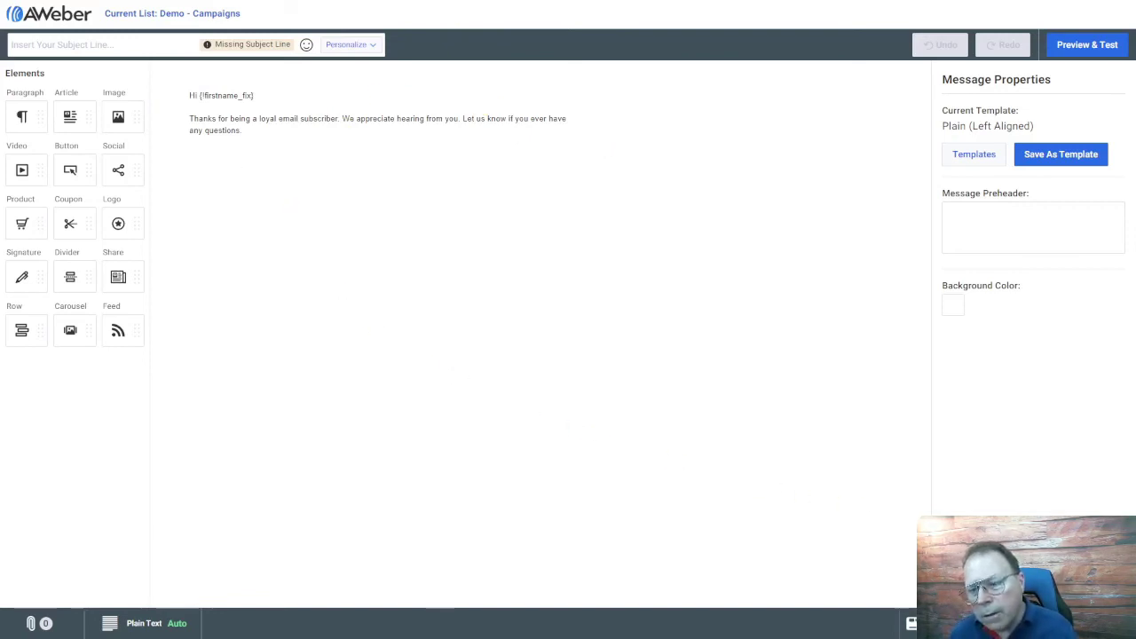
{"action": "key", "text": "alt+Left"}
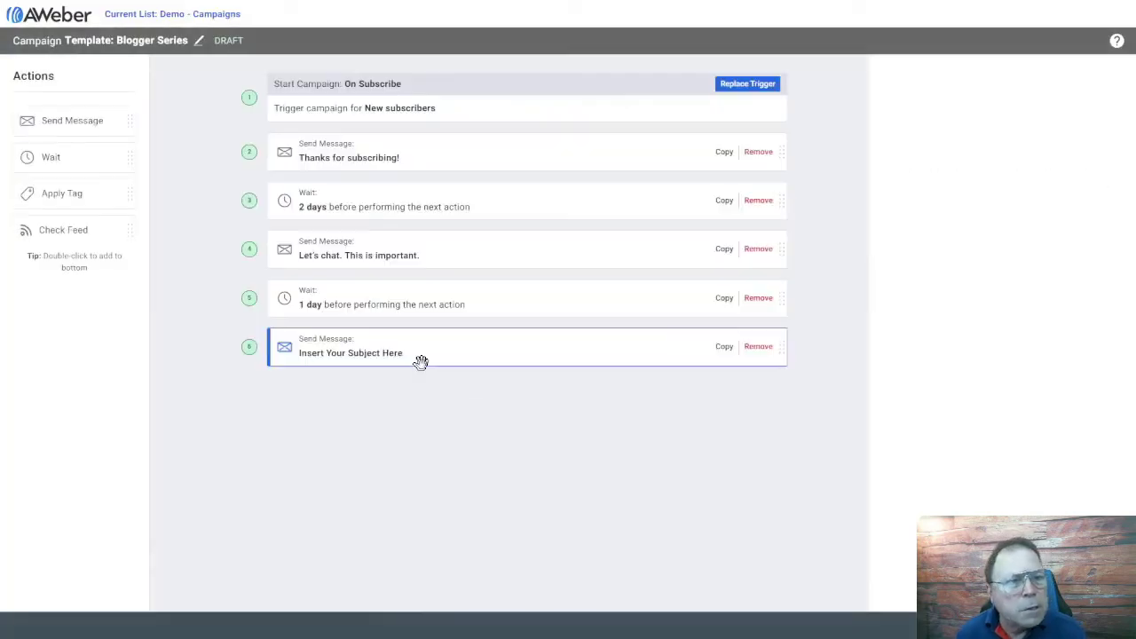
Step: Add a Send Message step after step 6 using the 'Why You Should Quit Your Job' draft
{"action": "left_click", "coordinate": [421, 361]}
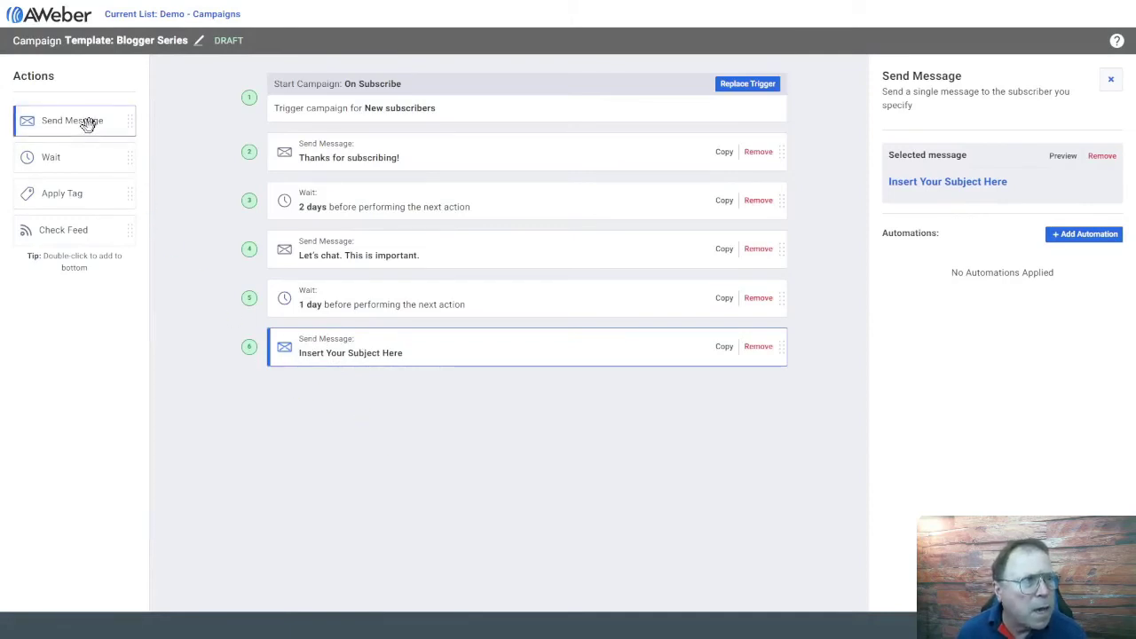
{"action": "left_click_drag", "start_coordinate": [89, 122], "coordinate": [351, 427]}
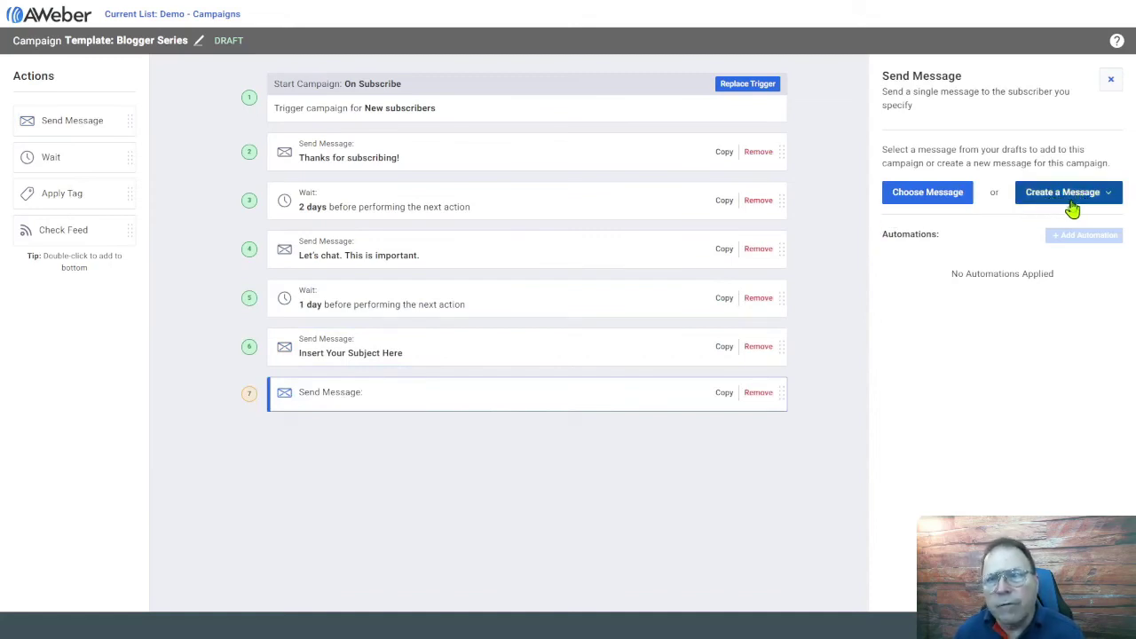
{"action": "left_click", "coordinate": [925, 203]}
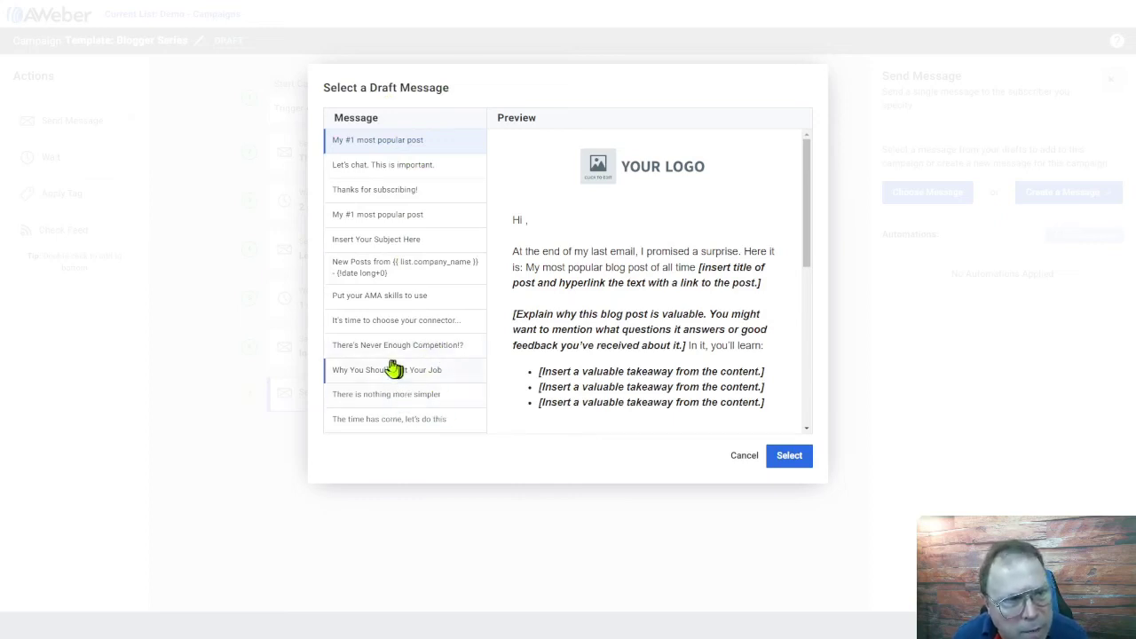
{"action": "left_click", "coordinate": [367, 372]}
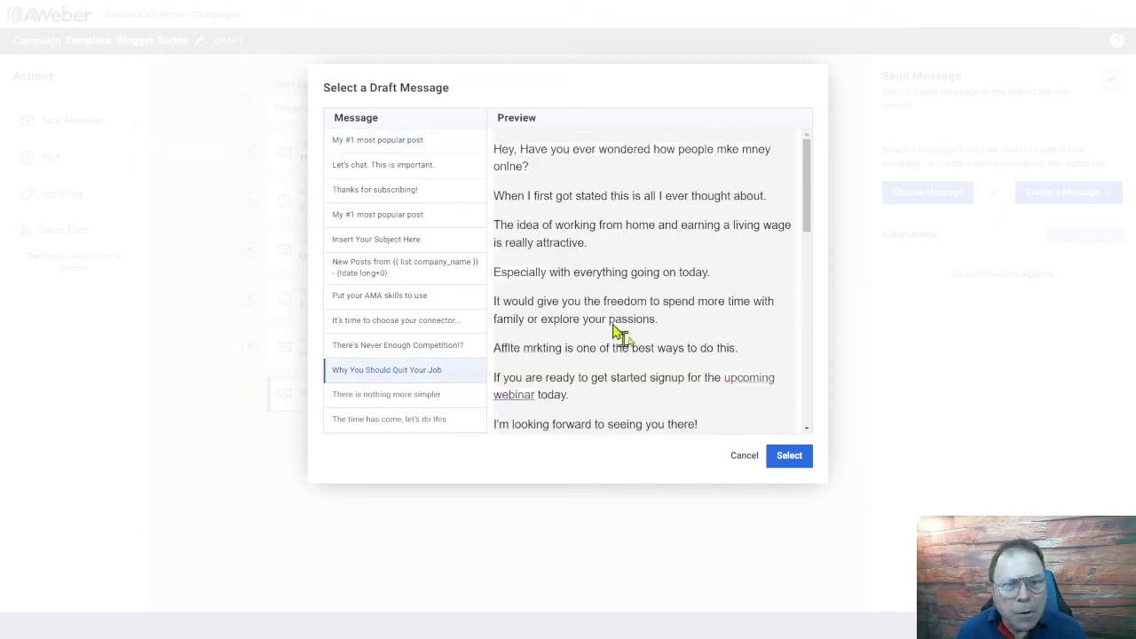
{"action": "left_click", "coordinate": [790, 456]}
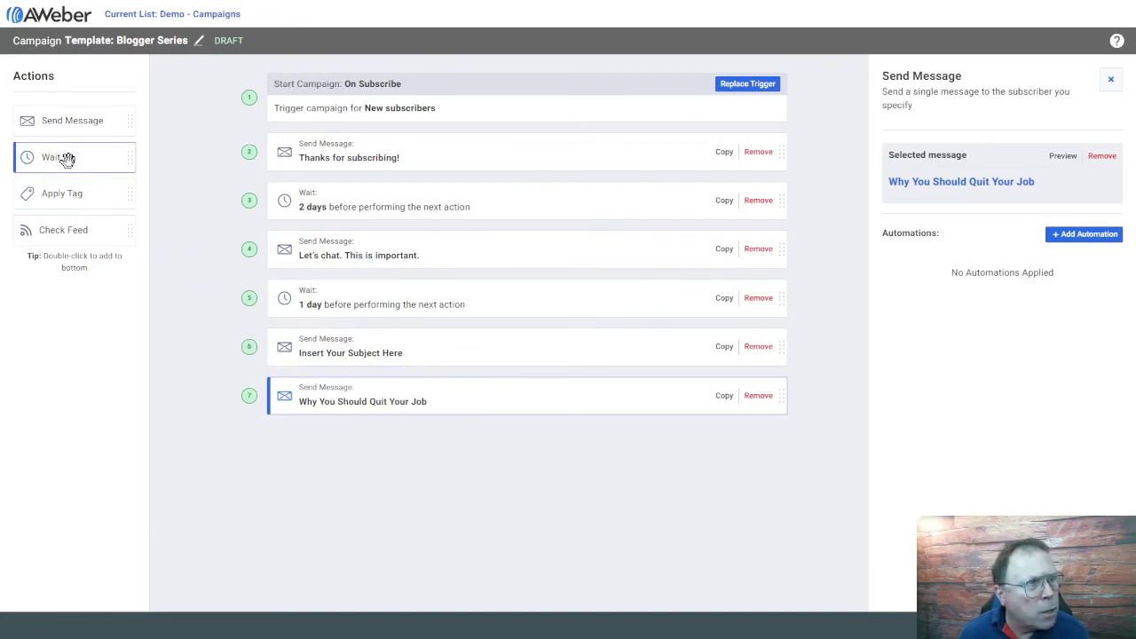
Step: Add a 1 day wait and place it just before the 'Why You Should Quit Your Job' message
{"action": "left_click_drag", "start_coordinate": [67, 158], "coordinate": [362, 456]}
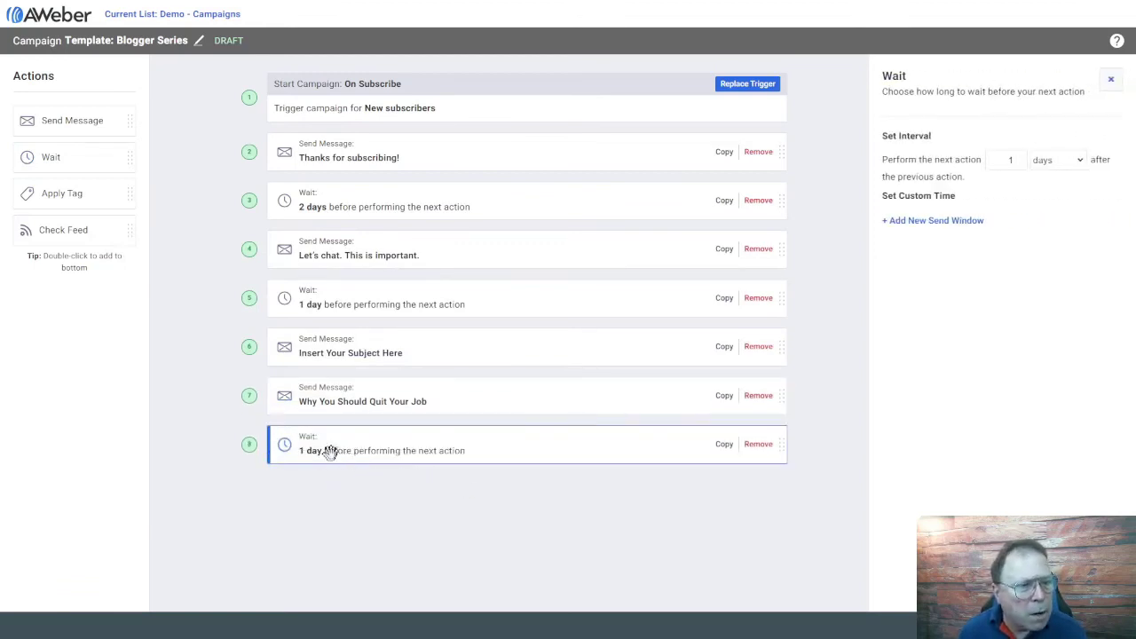
{"action": "left_click_drag", "start_coordinate": [329, 452], "coordinate": [328, 398]}
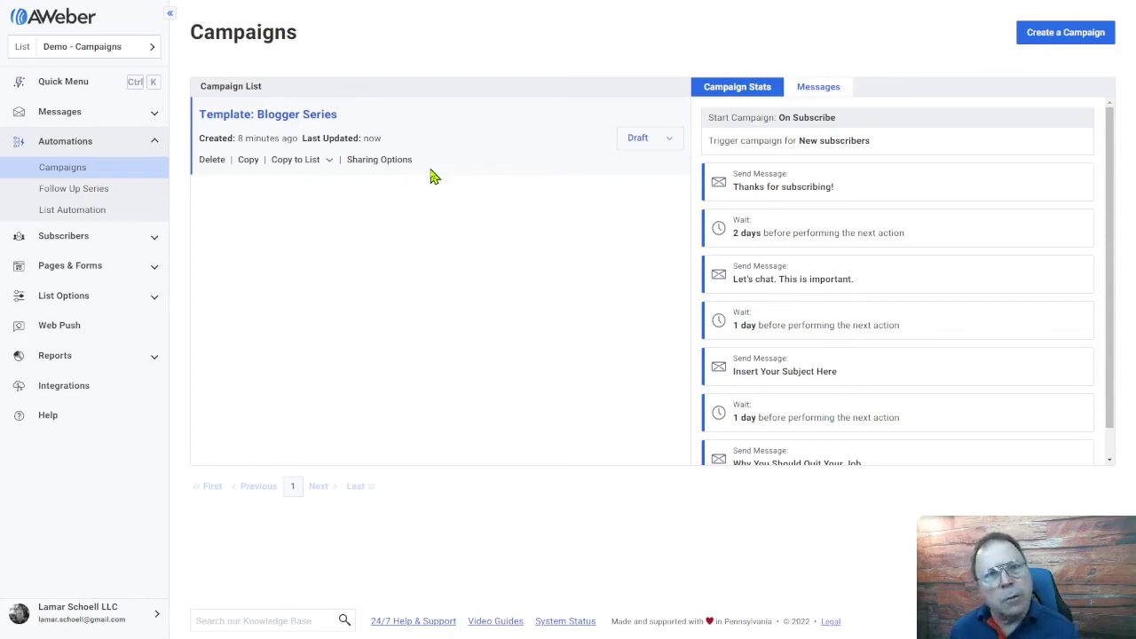
Step: Change the Template: Blogger Series campaign status from Draft to Active
{"action": "left_click", "coordinate": [643, 147]}
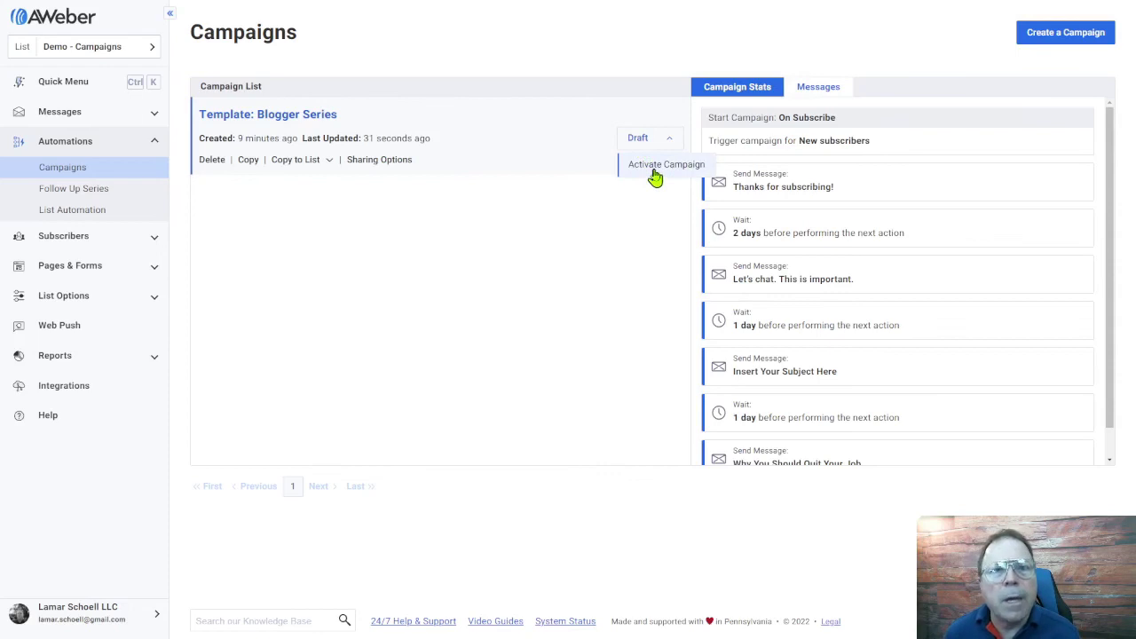
{"action": "left_click", "coordinate": [653, 171]}
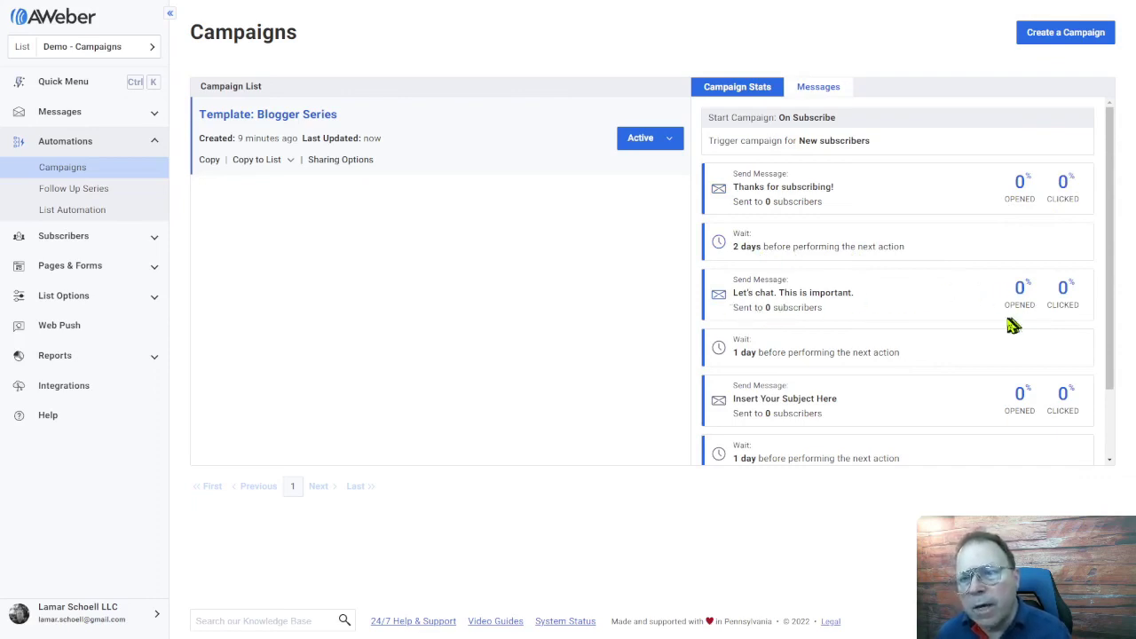
{"action": "scroll", "coordinate": [1025, 311], "scroll_direction": "down", "scroll_amount": 1}
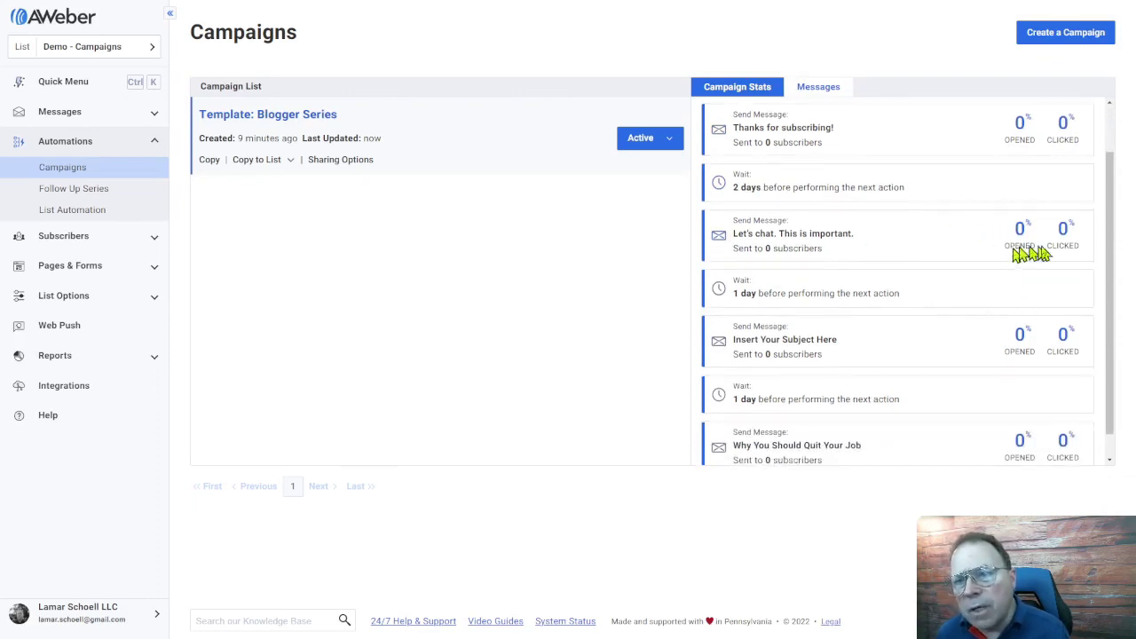
{"action": "left_click", "coordinate": [803, 94]}
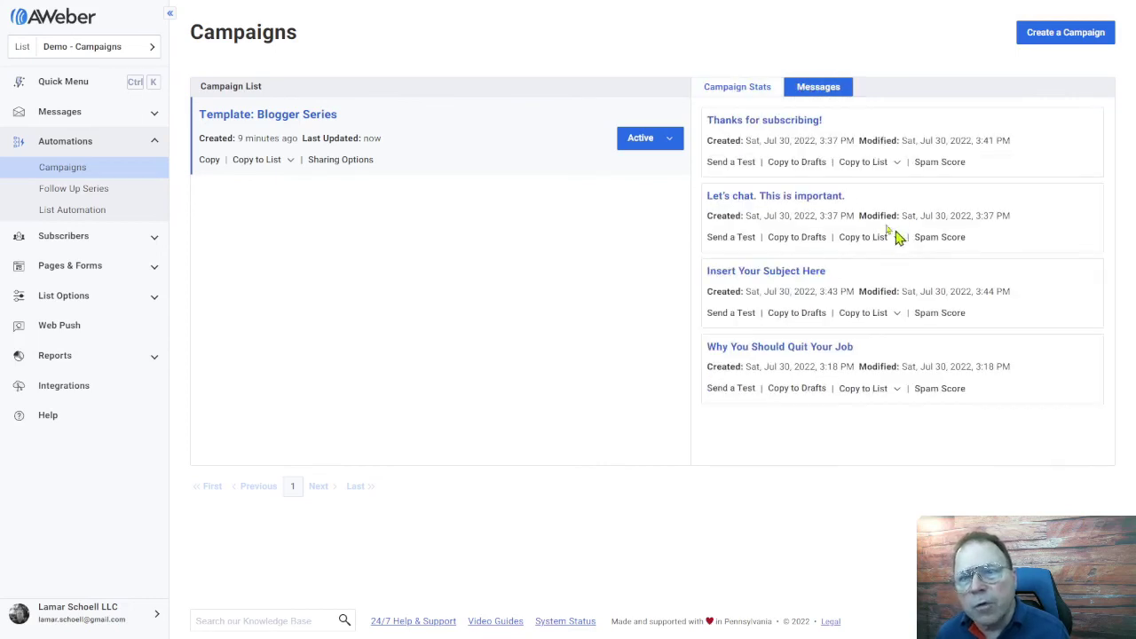
{"action": "left_click", "coordinate": [733, 92]}
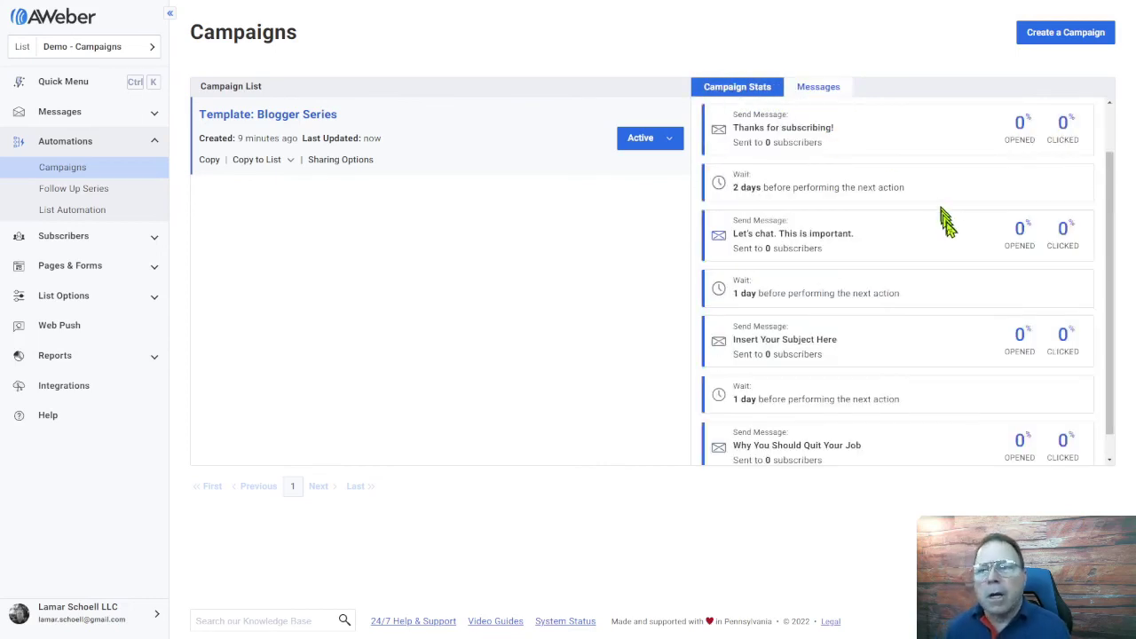
{"action": "scroll", "coordinate": [950, 231], "scroll_direction": "down", "scroll_amount": 1}
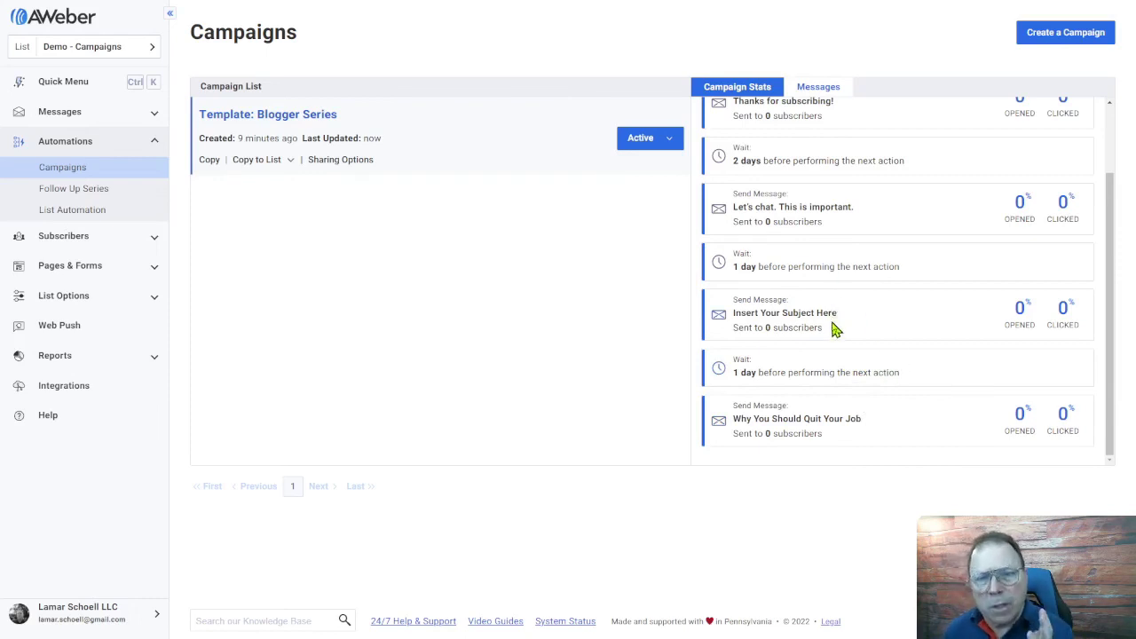
{"action": "scroll", "coordinate": [838, 321], "scroll_direction": "up", "scroll_amount": 2}
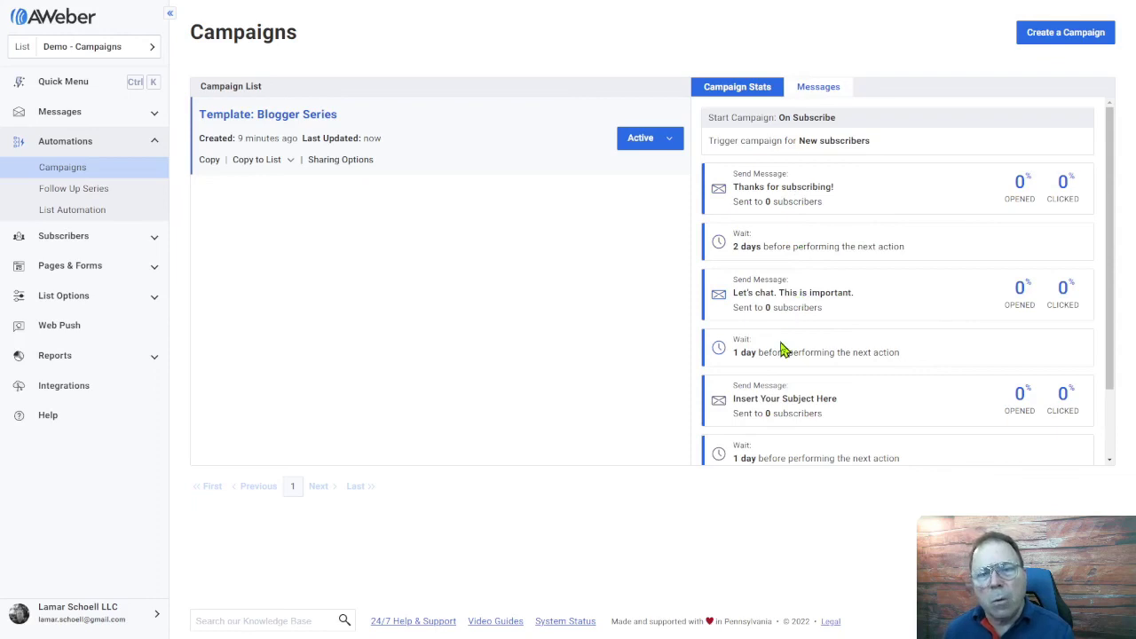
{"action": "scroll", "coordinate": [782, 351], "scroll_direction": "down", "scroll_amount": 1}
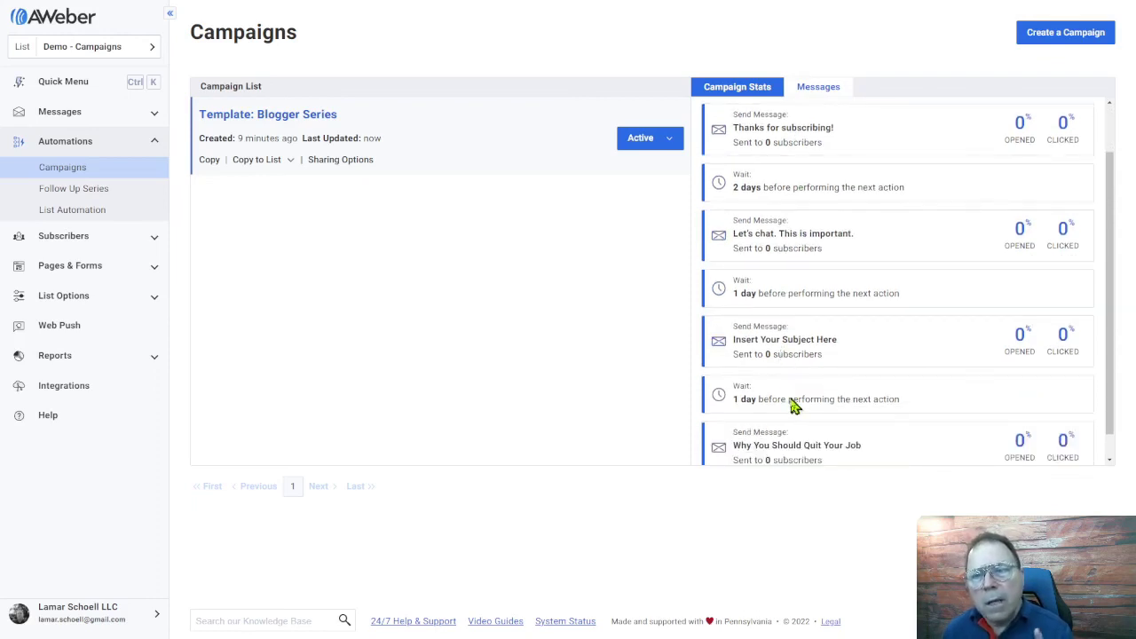